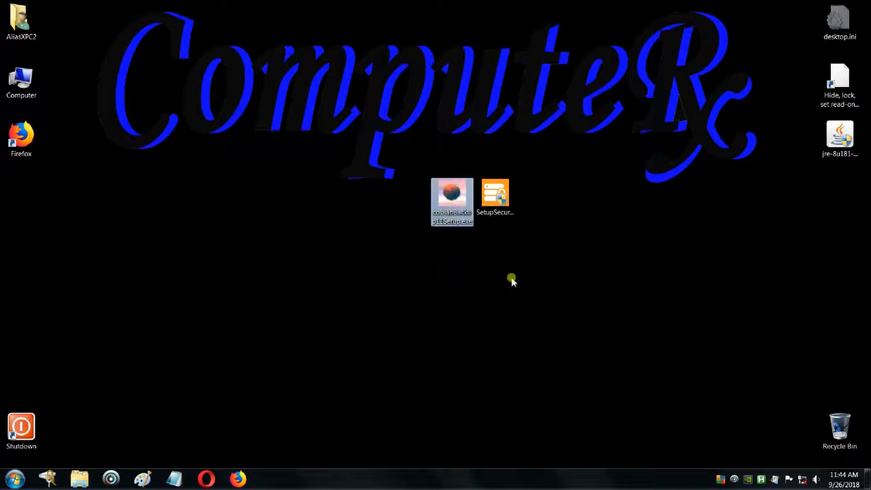
left_click(496, 196)
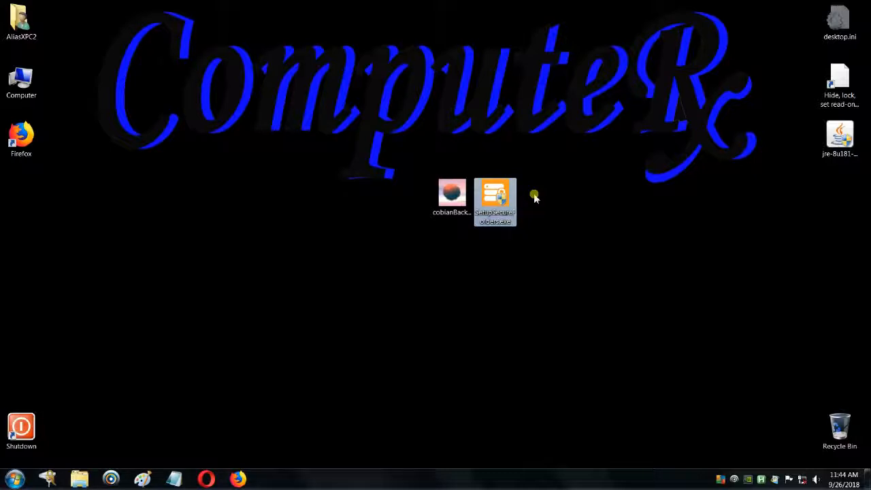
left_click(511, 301)
left_click(285, 260)
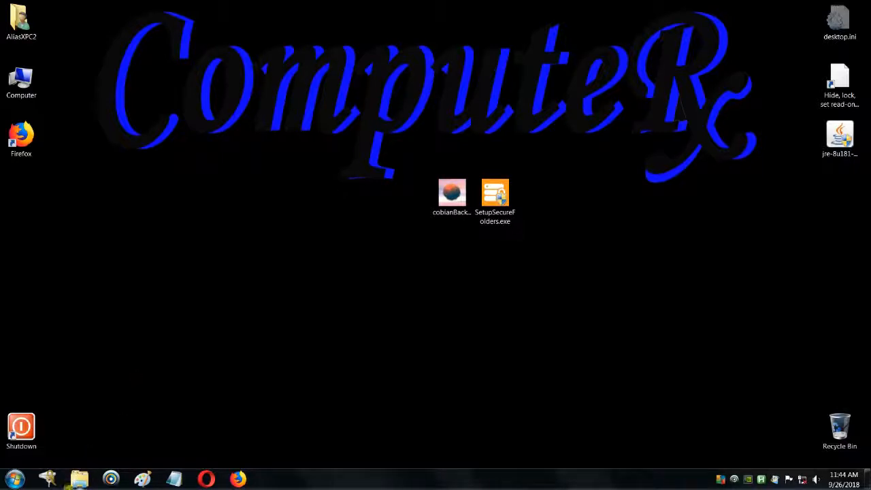
Look through the drives in the file explorer's folder tree for the Backup USB Drive, and close the Libraries window
left_click(80, 481)
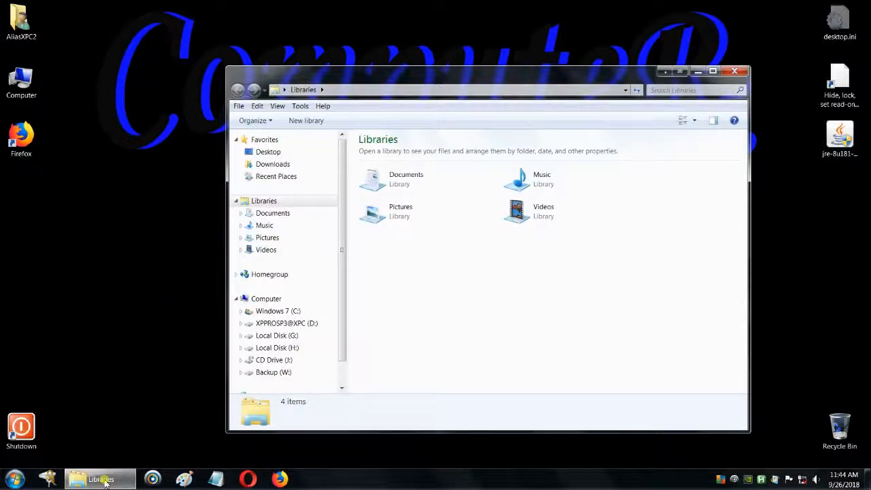
mouse_move(97, 482)
left_click_drag(344, 156, 340, 184)
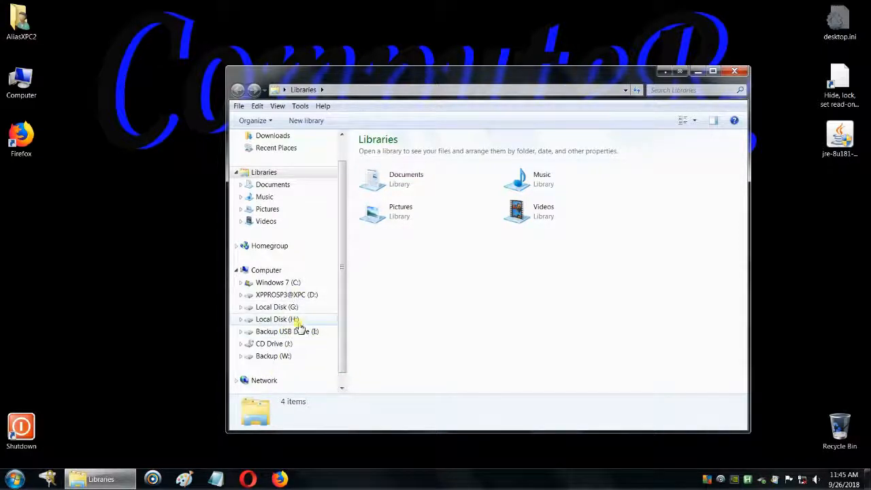
left_click(144, 288)
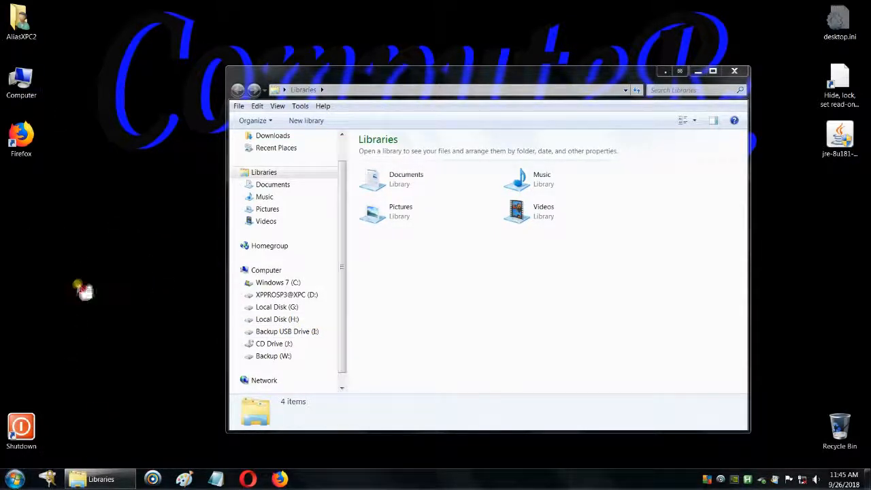
left_click(737, 71)
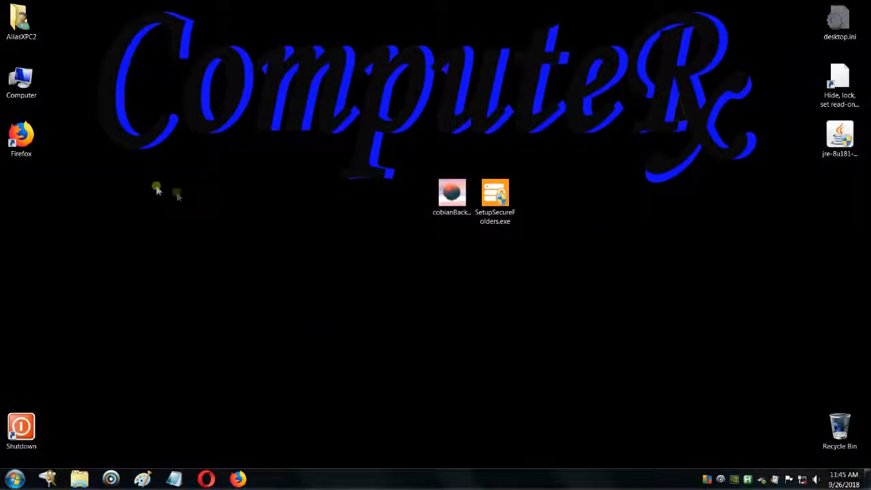
Open the Computer window and check the Backup USB Drive's assigned letter and free space
double_click(21, 82)
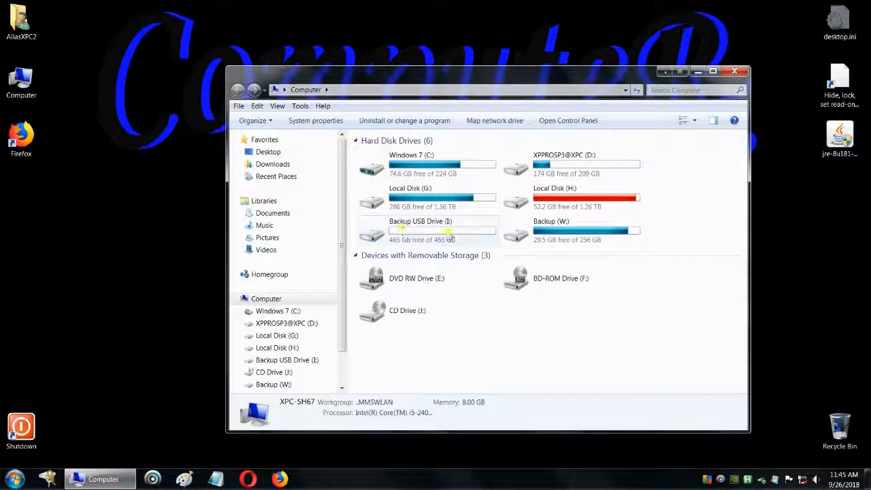
mouse_move(450, 235)
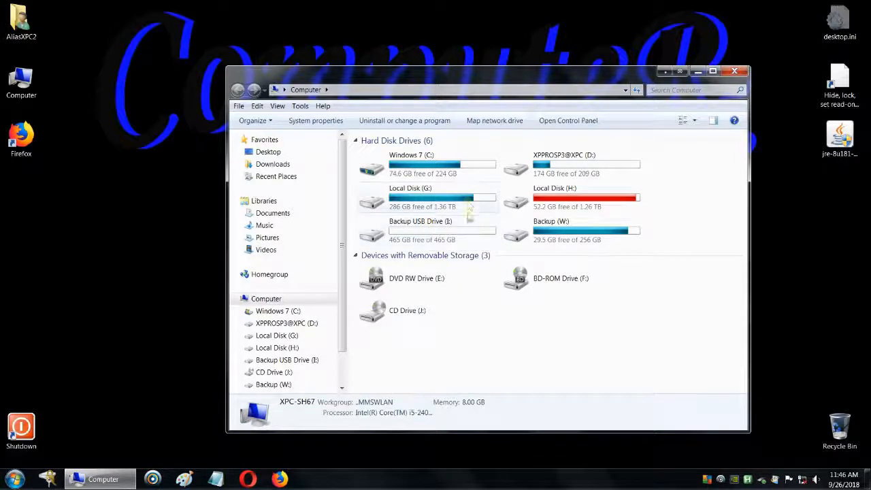
left_click(432, 234)
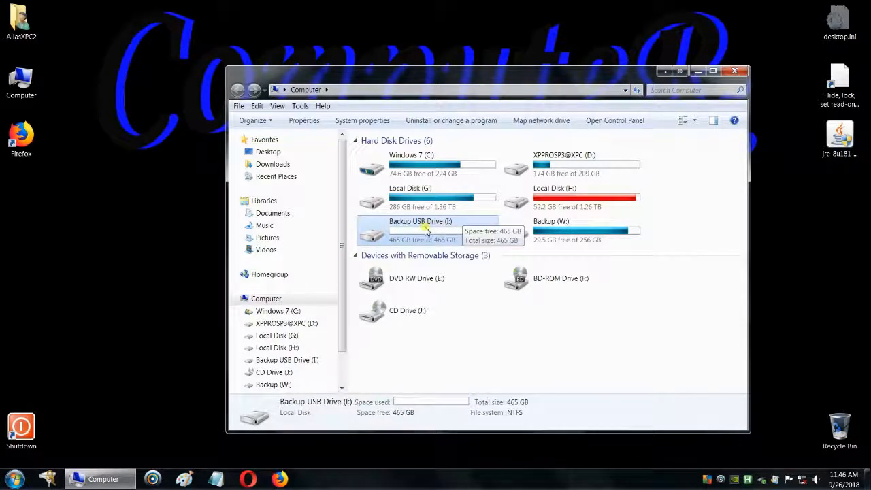
left_click(196, 285)
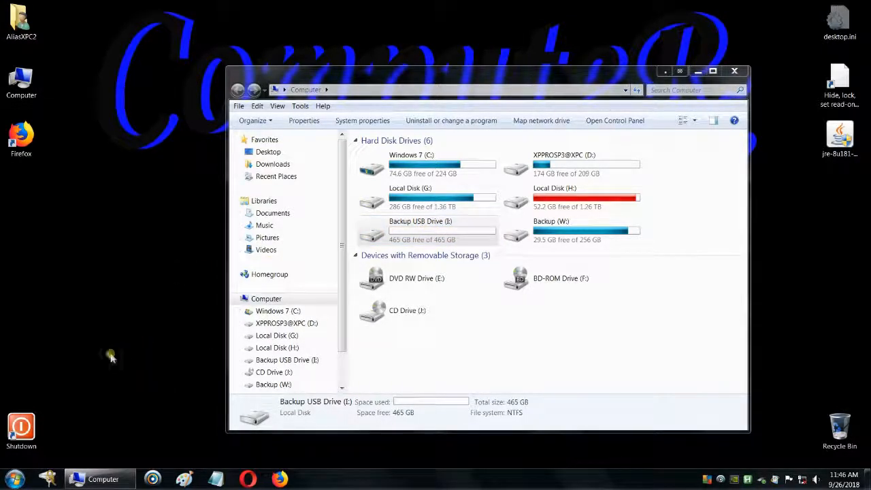
Open Computer Management from the Administrative Tools in Control Panel
left_click(15, 479)
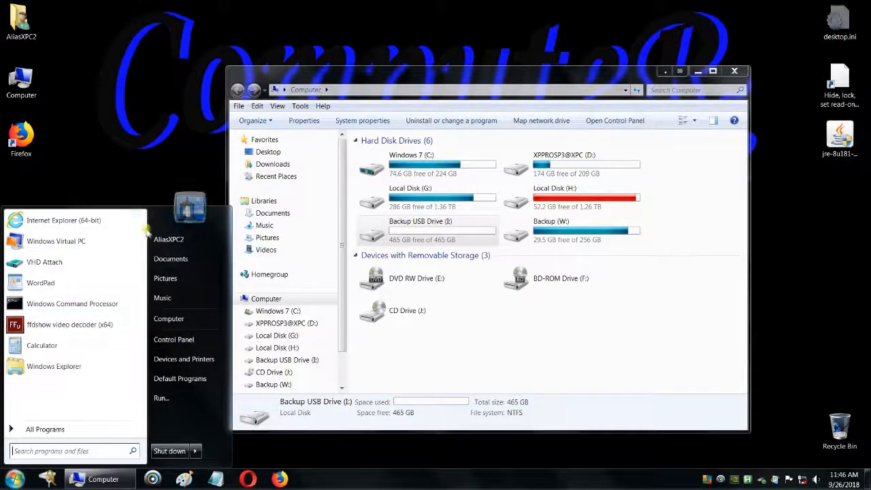
left_click(113, 430)
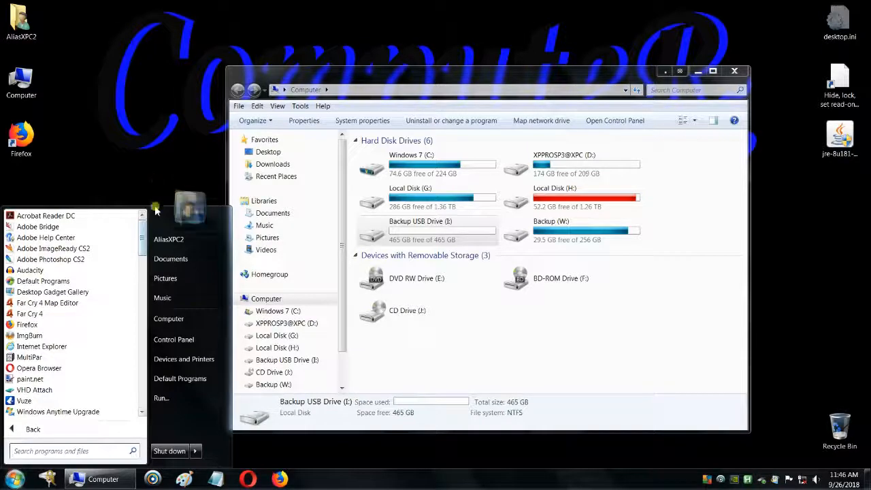
left_click(174, 339)
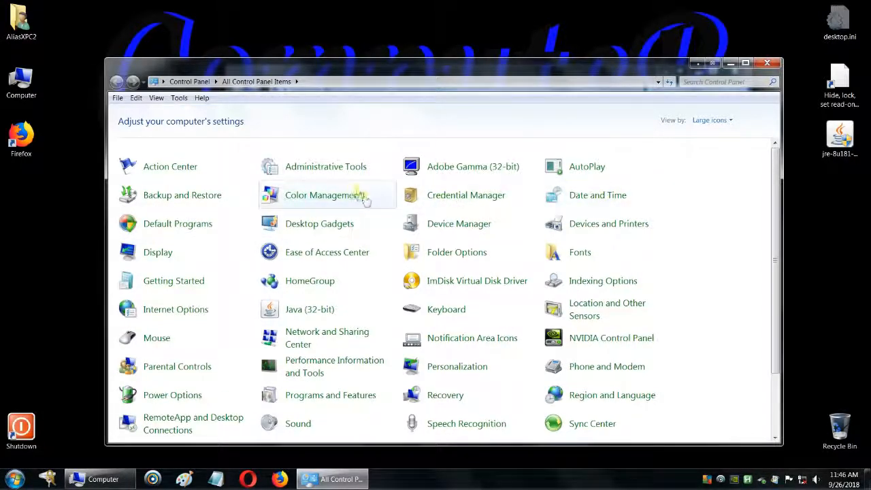
left_click(319, 174)
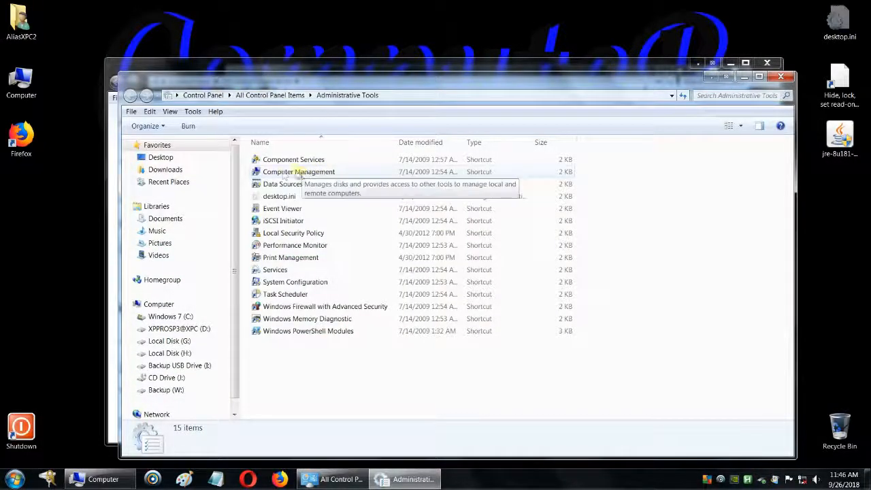
left_click(282, 171)
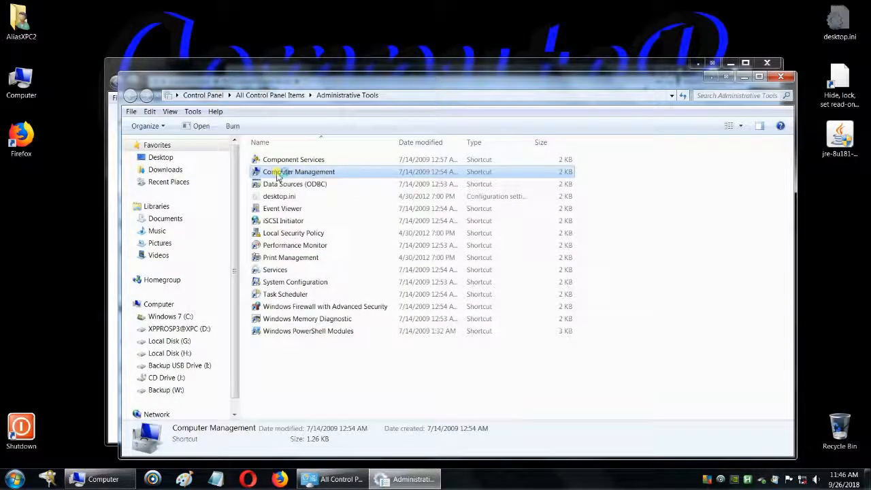
Return to Control Panel, switch its view to Category, and set it back to Large icons
left_click(522, 65)
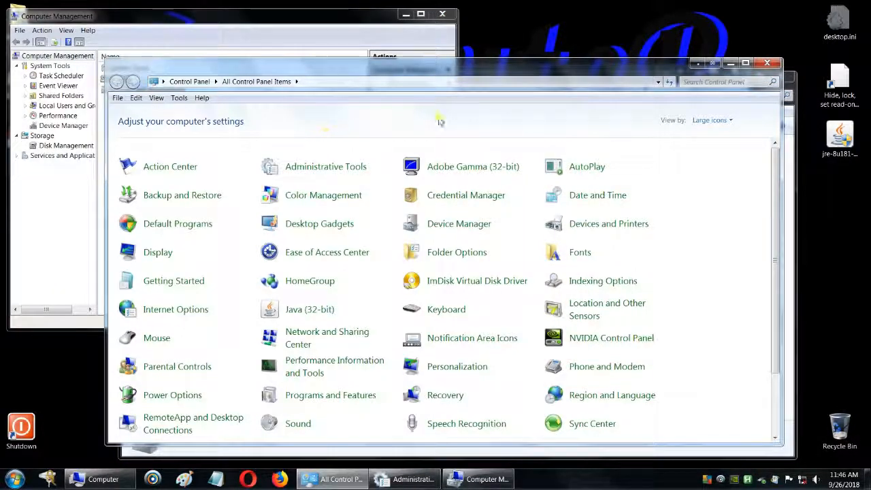
left_click(385, 167)
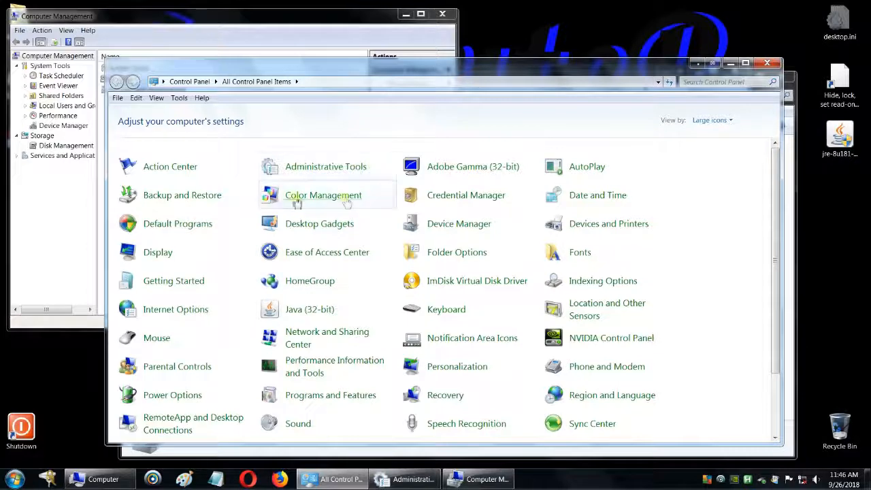
left_click(720, 120)
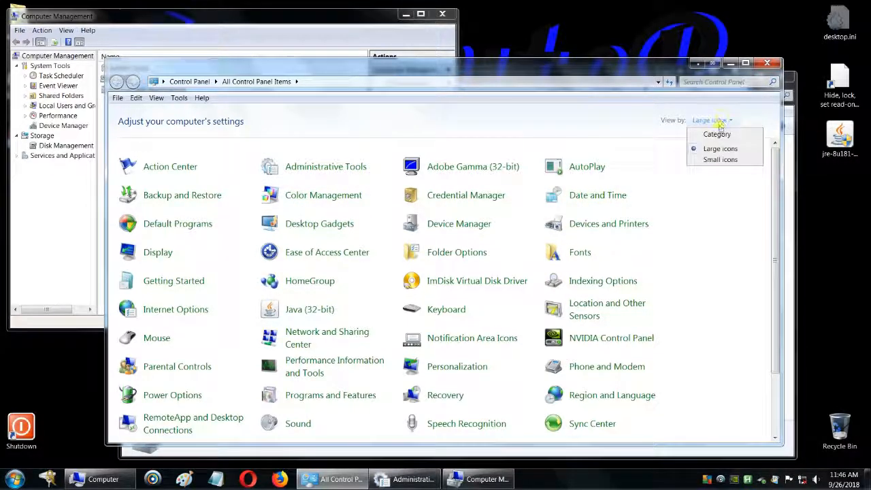
left_click(718, 135)
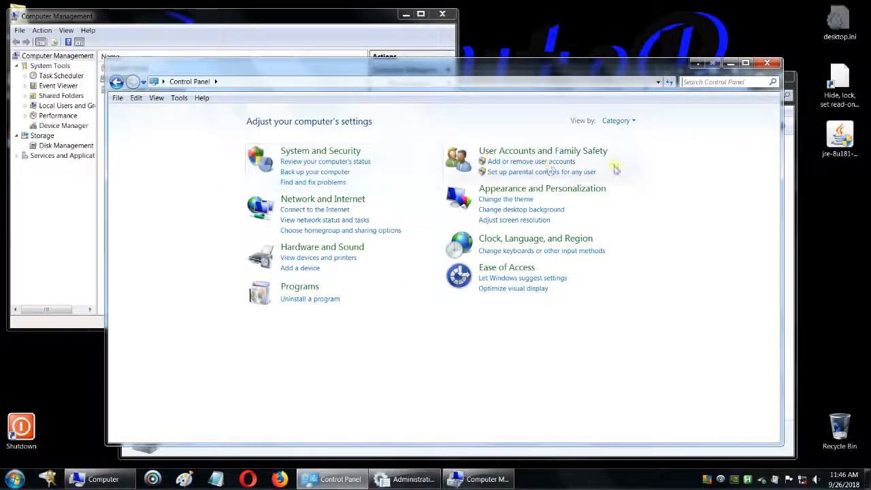
left_click(624, 122)
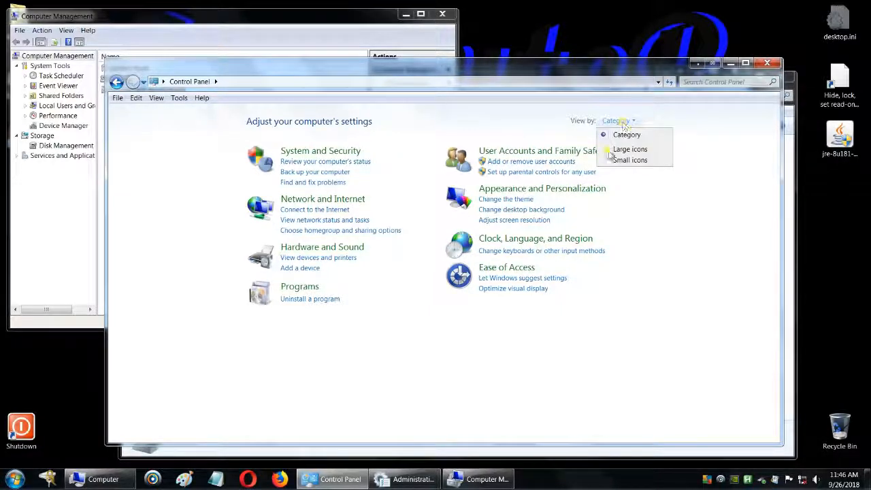
left_click(638, 150)
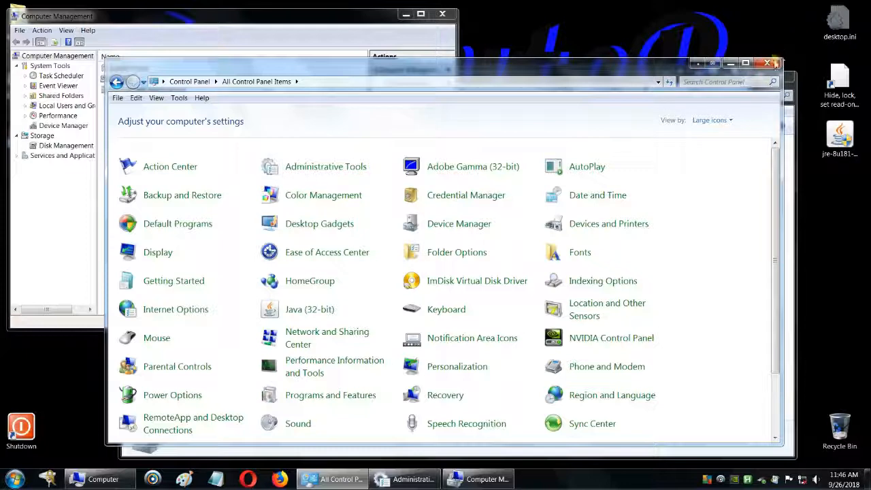
Close Control Panel and show Disk Management in a maximized Computer Management window
left_click(768, 63)
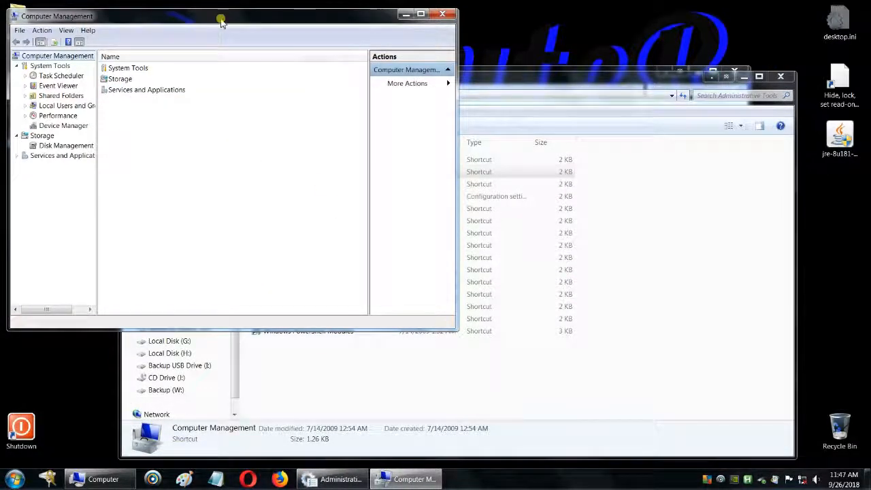
left_click_drag(331, 17, 413, 60)
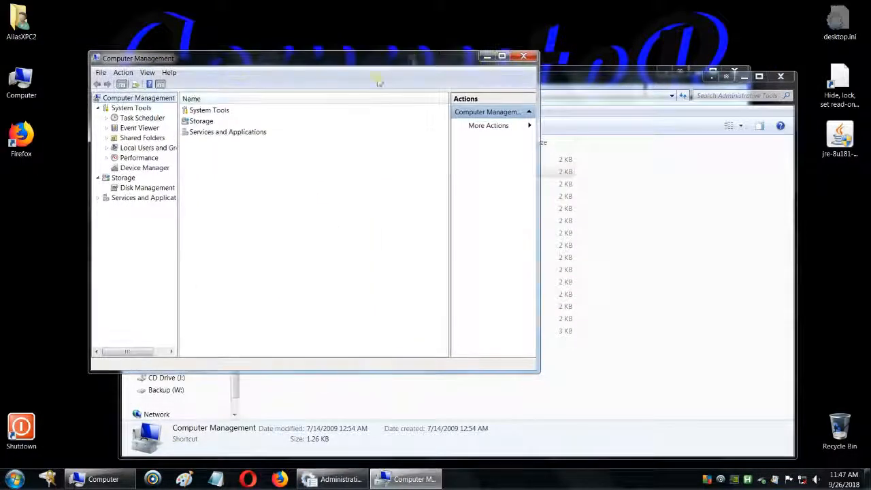
left_click(137, 190)
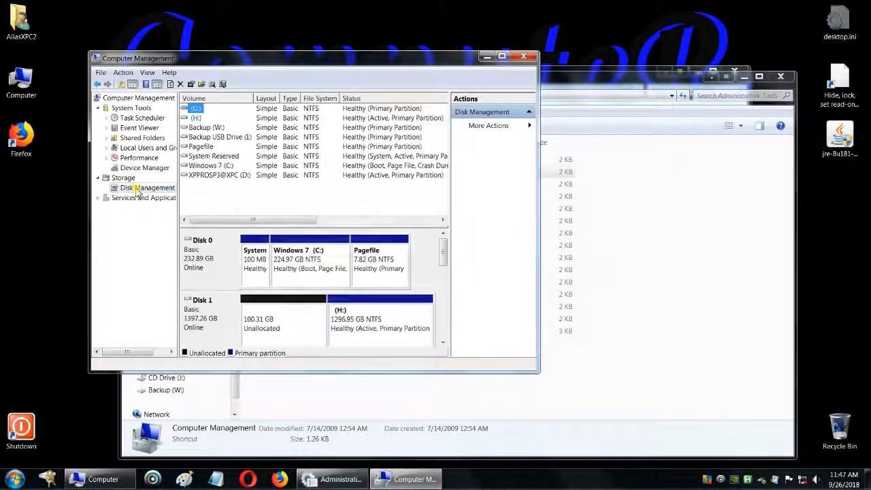
left_click(503, 58)
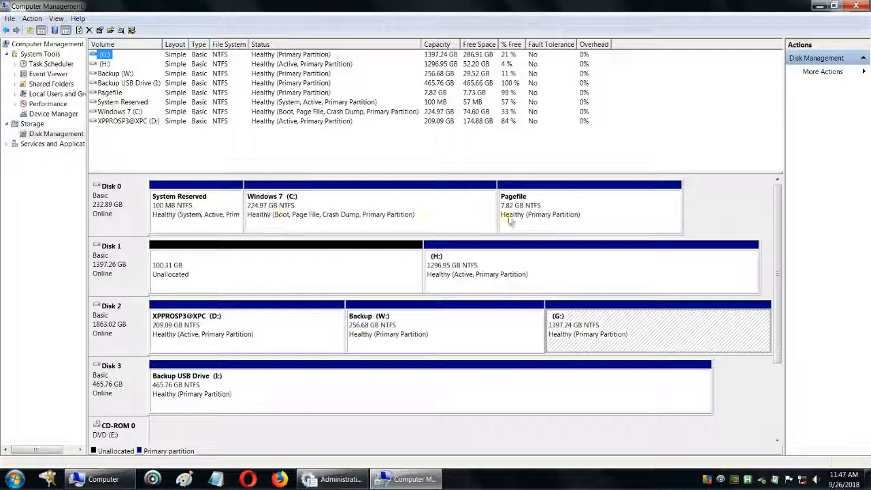
Assign drive letter Z to the Backup USB Drive volume on Disk 3, and close the Computer Management and Administrative Tools windows
left_click(290, 382)
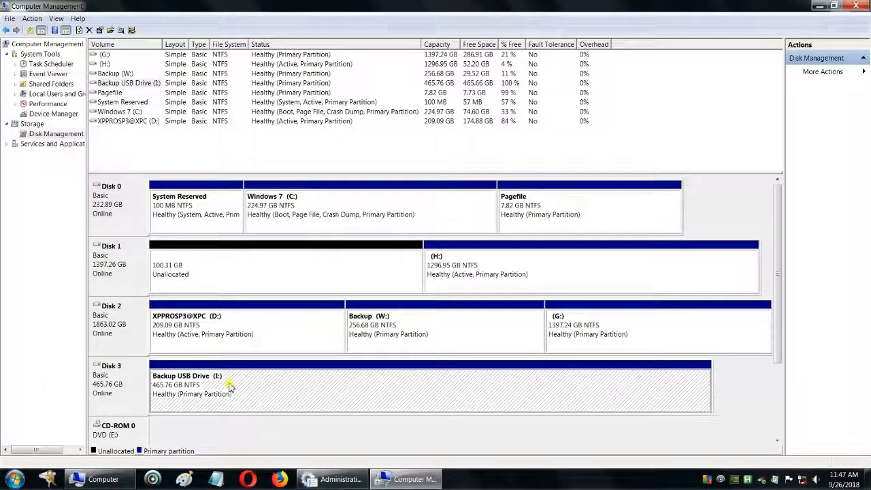
right_click(286, 385)
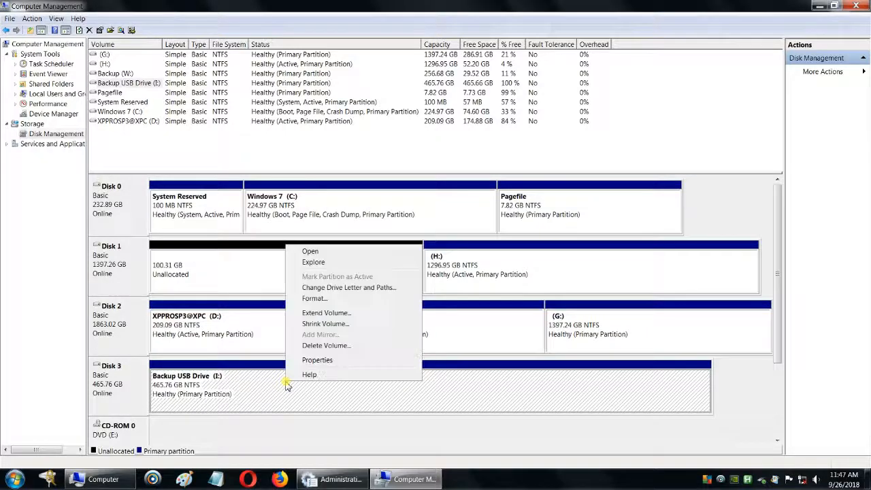
left_click(345, 289)
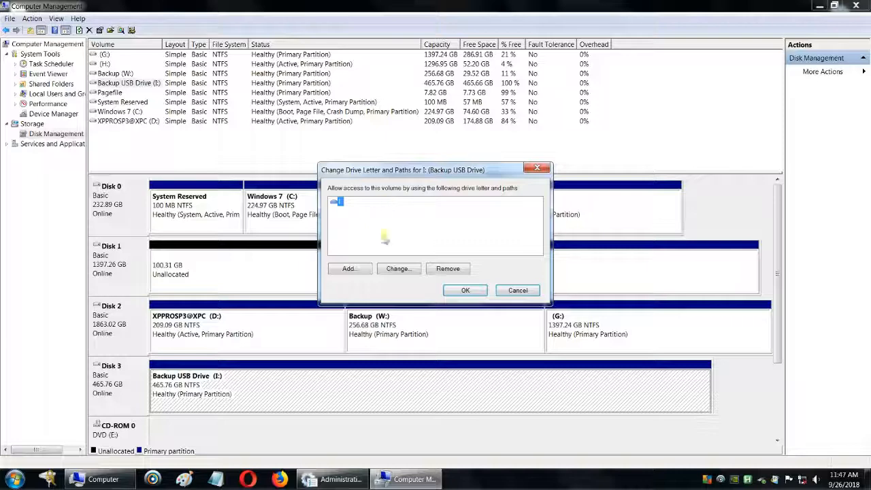
left_click(394, 270)
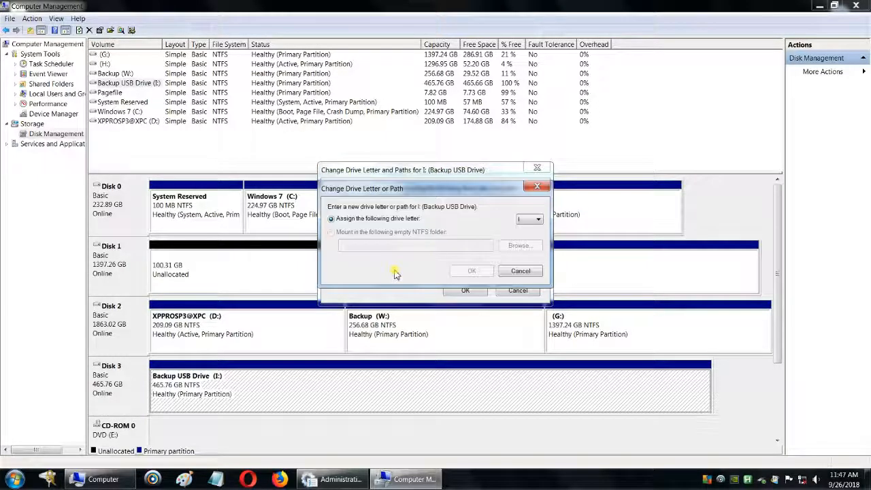
left_click(538, 220)
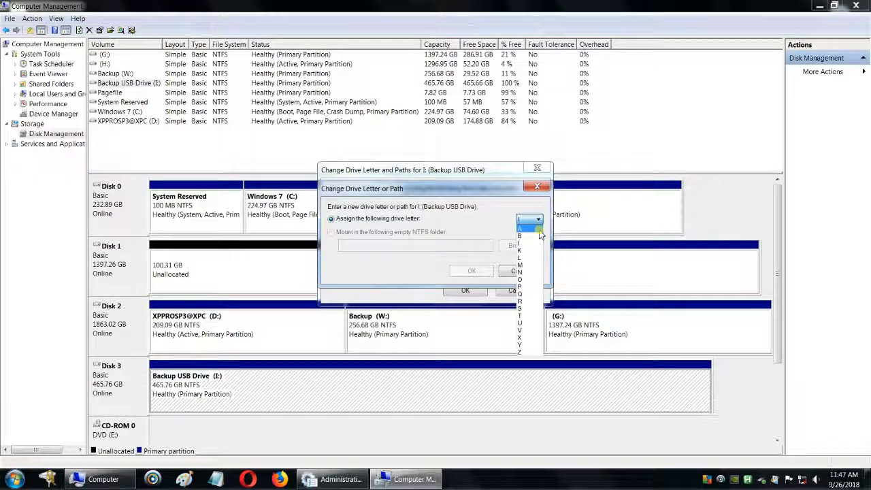
left_click(519, 352)
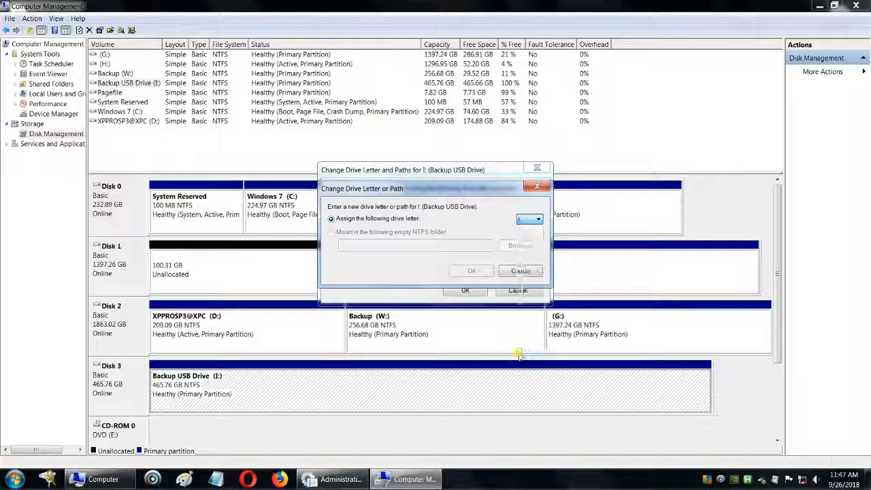
left_click(472, 271)
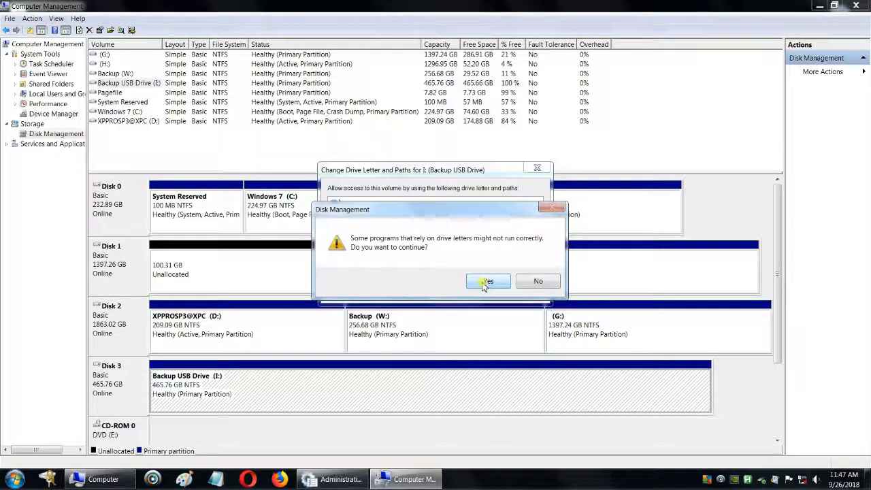
left_click(483, 281)
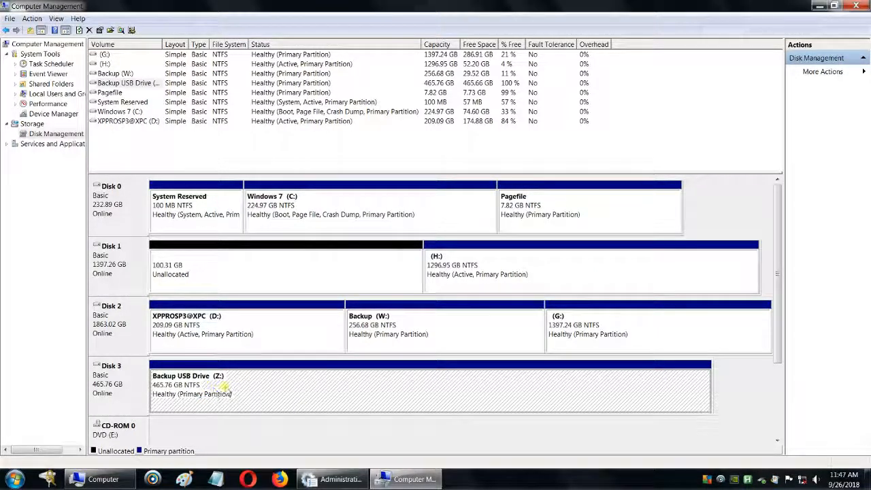
left_click(856, 6)
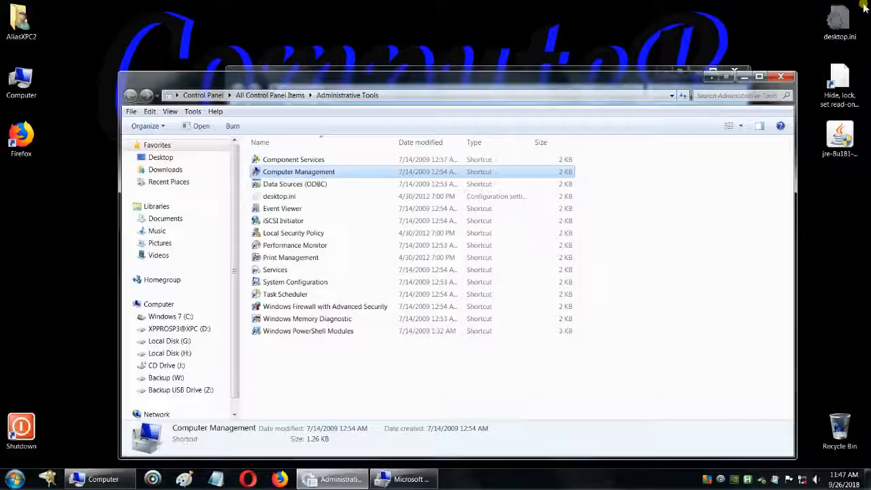
left_click(781, 76)
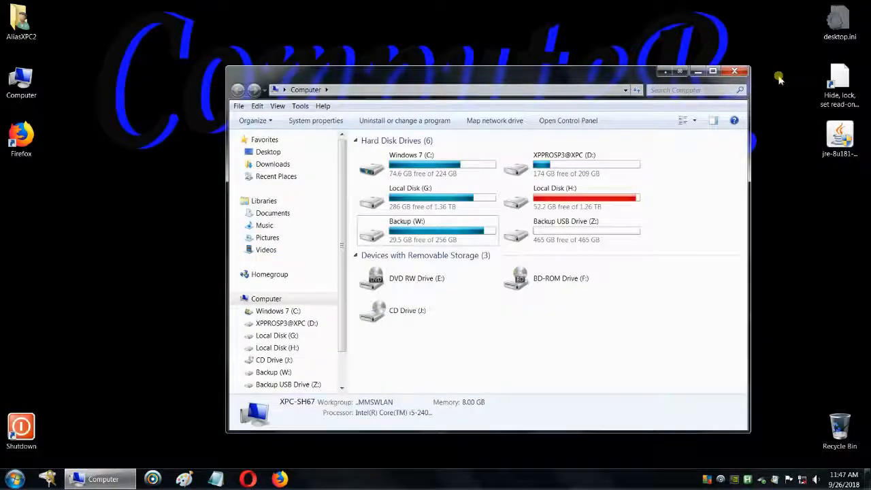
Reopen the Computer window to check the Backup USB Drive's letter, and close the window
left_click(735, 72)
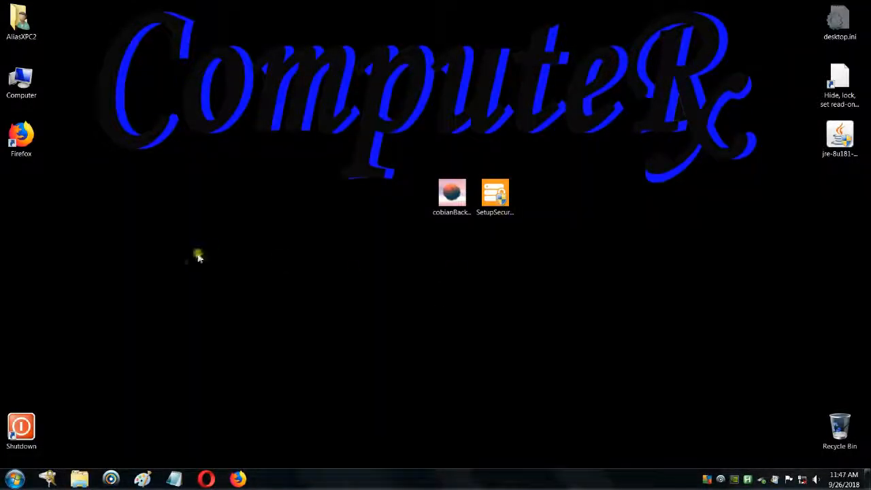
double_click(21, 81)
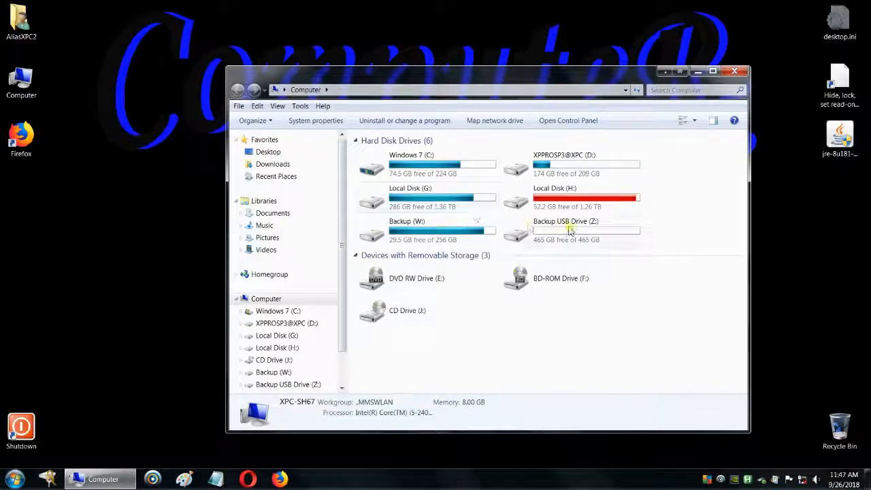
left_click(735, 71)
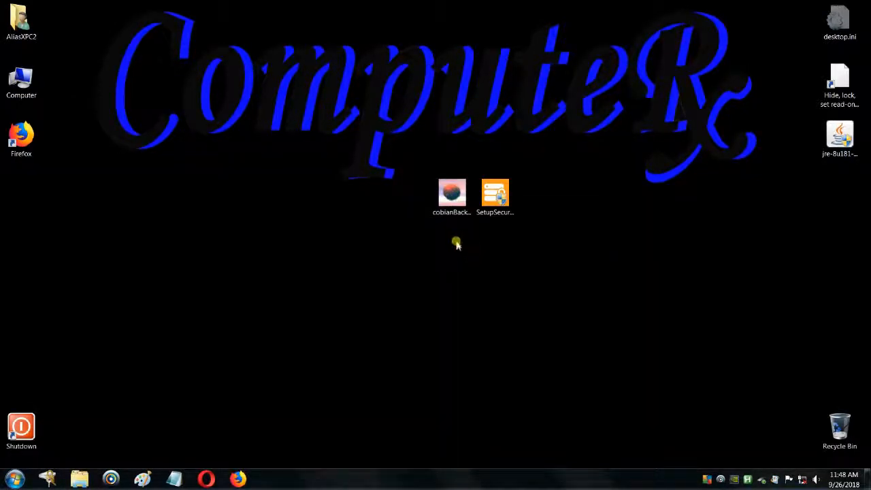
Run the Cobian Backup 11 installer from the desktop, read through the license agreement and accept its conditions
double_click(449, 206)
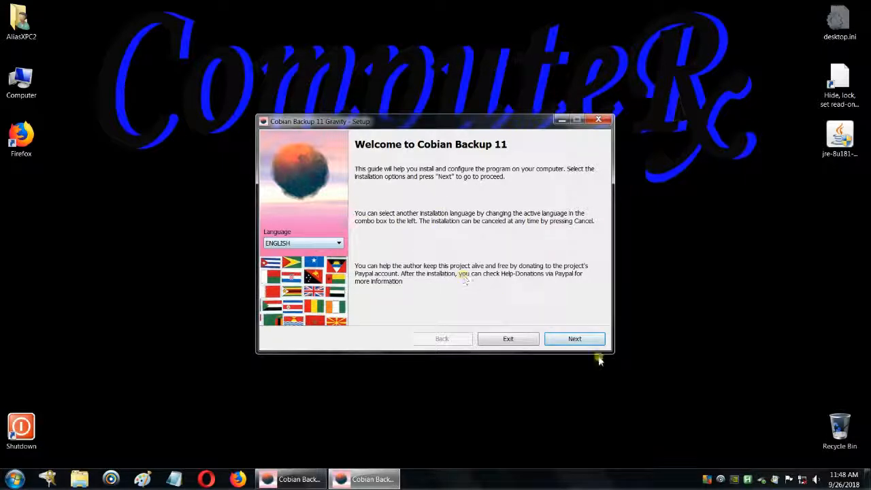
left_click(576, 341)
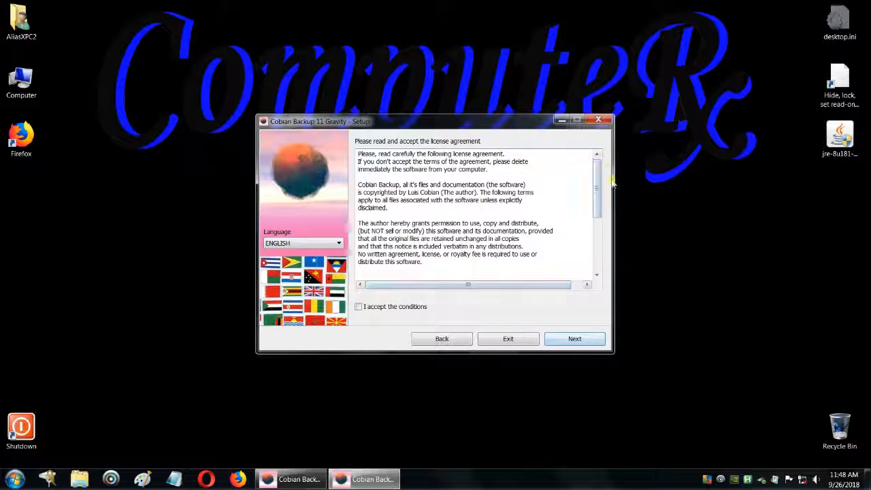
left_click_drag(600, 191, 597, 170)
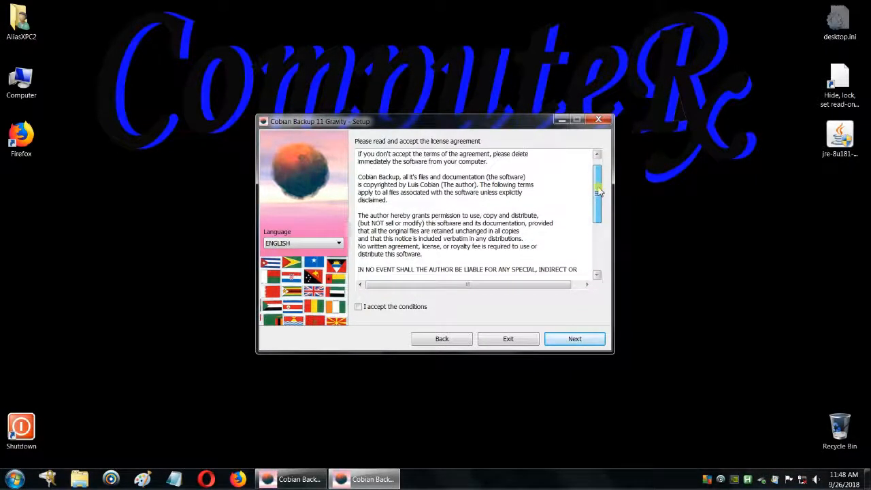
left_click(359, 308)
left_click_drag(594, 181, 602, 245)
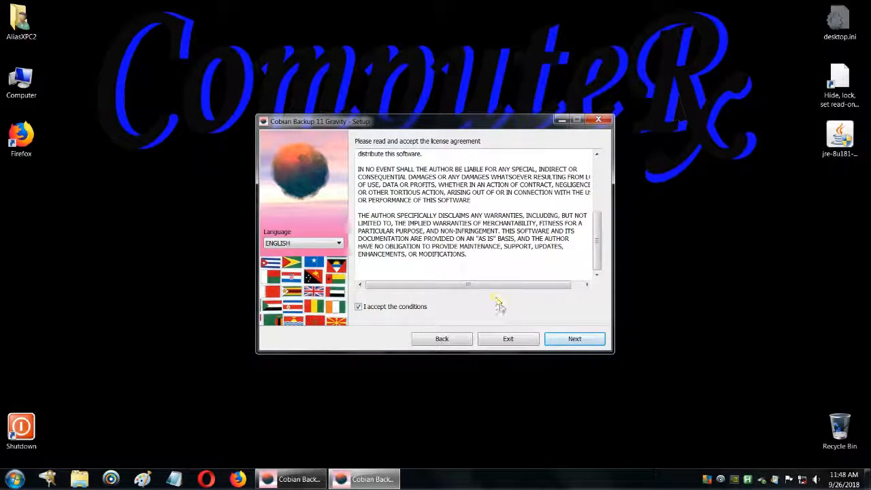
left_click(574, 339)
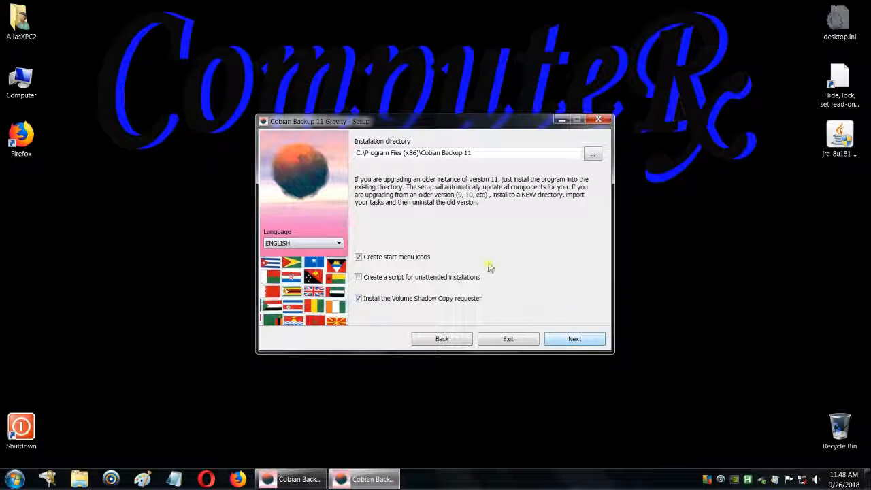
Install Cobian Backup in the default directory as an application that auto-starts for the current user, and finish the setup
left_click(575, 342)
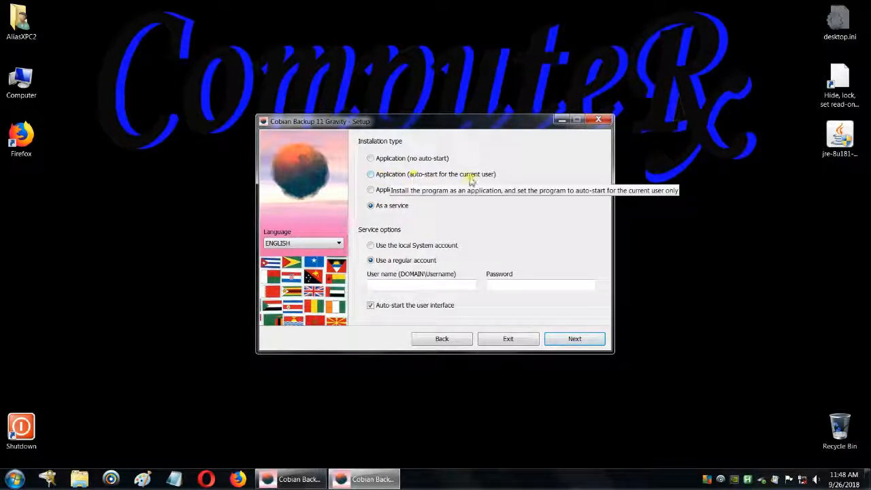
left_click(393, 176)
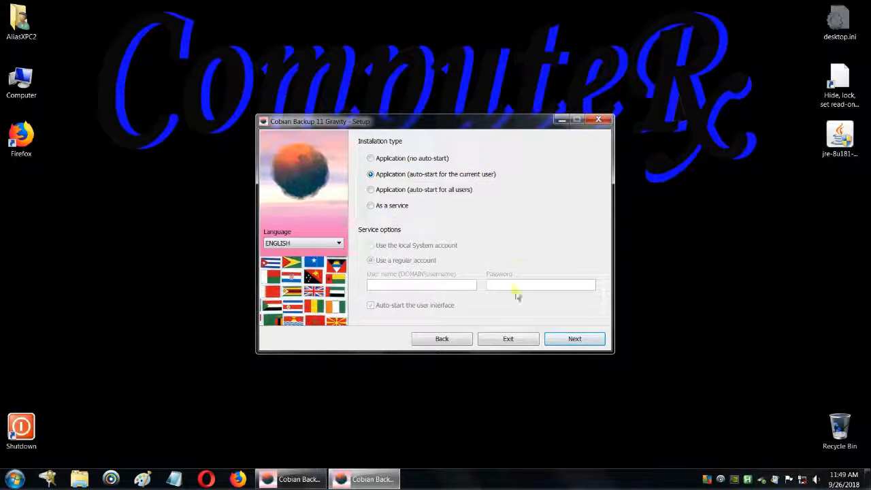
left_click(576, 342)
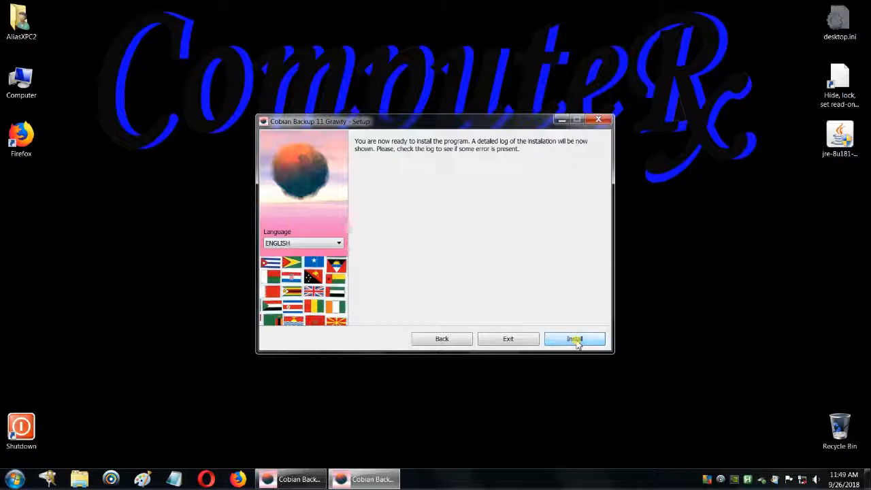
left_click(576, 339)
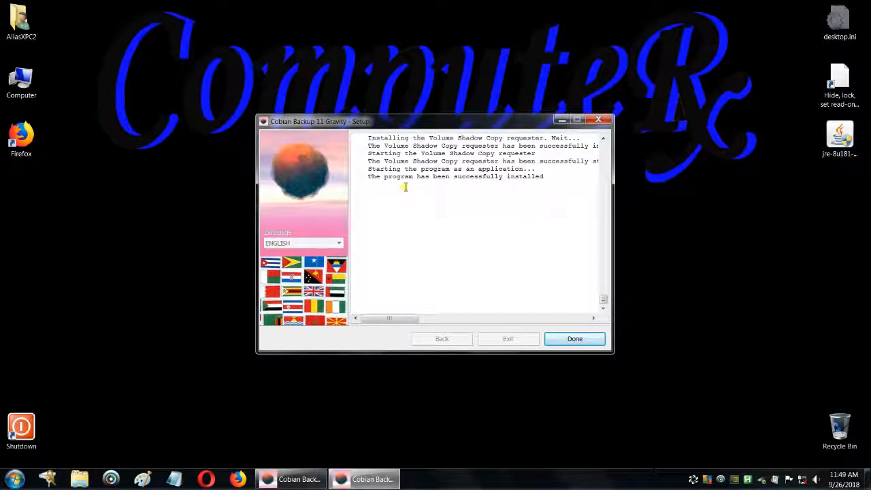
left_click(575, 339)
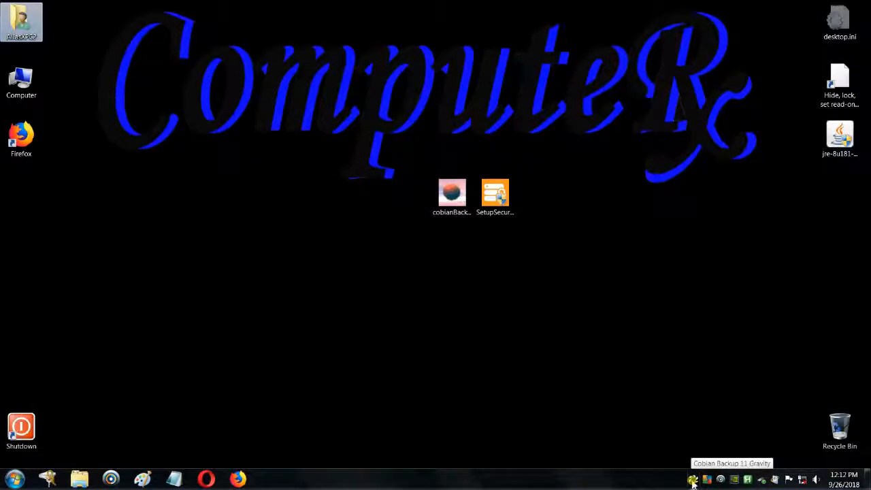
left_click(588, 345)
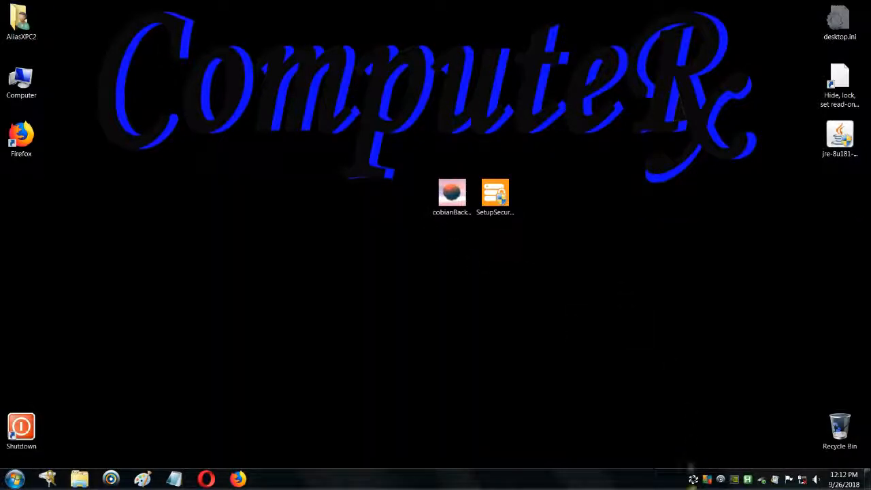
Open Cobian Backup 11 and create a new Differential task named Backup with separated timestamped backups turned off
double_click(693, 480)
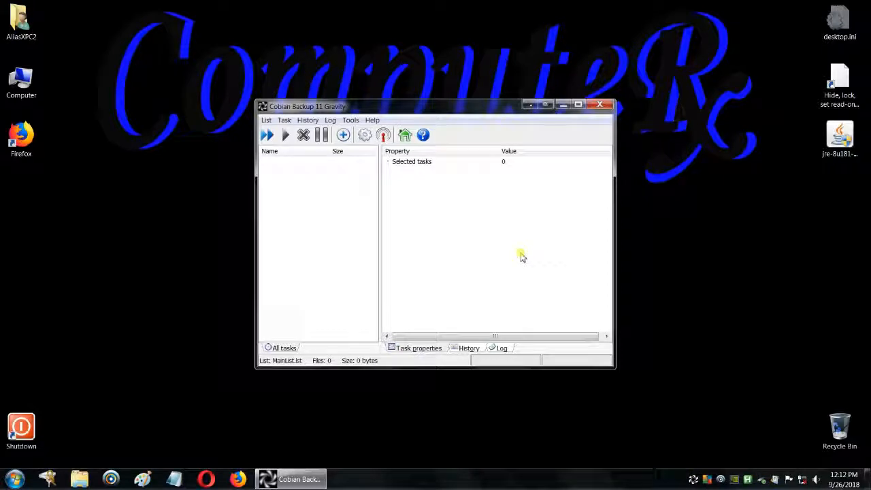
left_click_drag(358, 106, 374, 132)
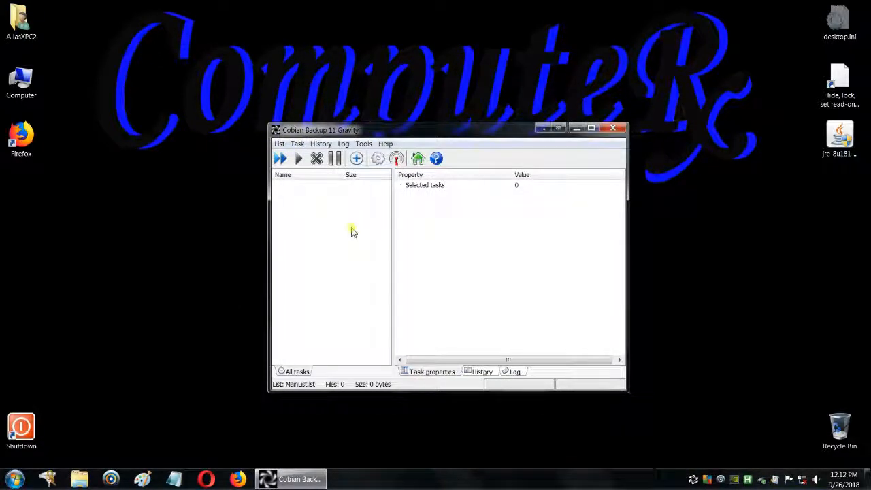
left_click(298, 145)
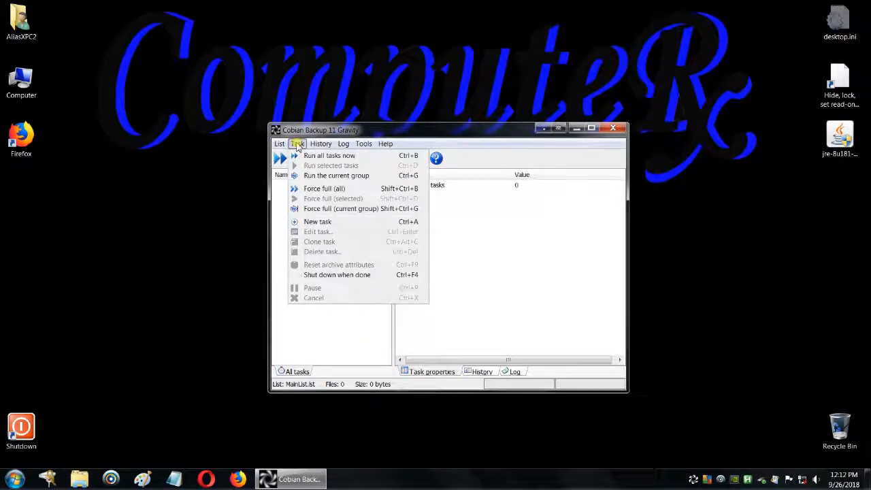
left_click(319, 223)
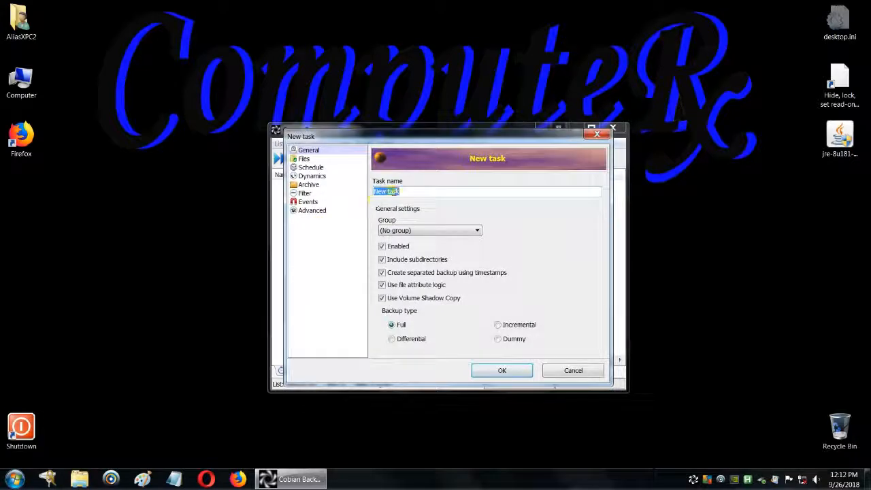
type("Backup")
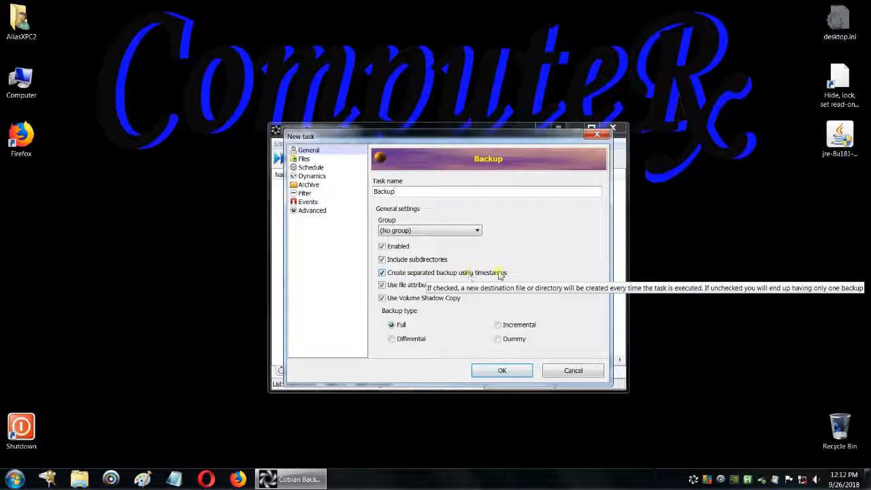
left_click(382, 273)
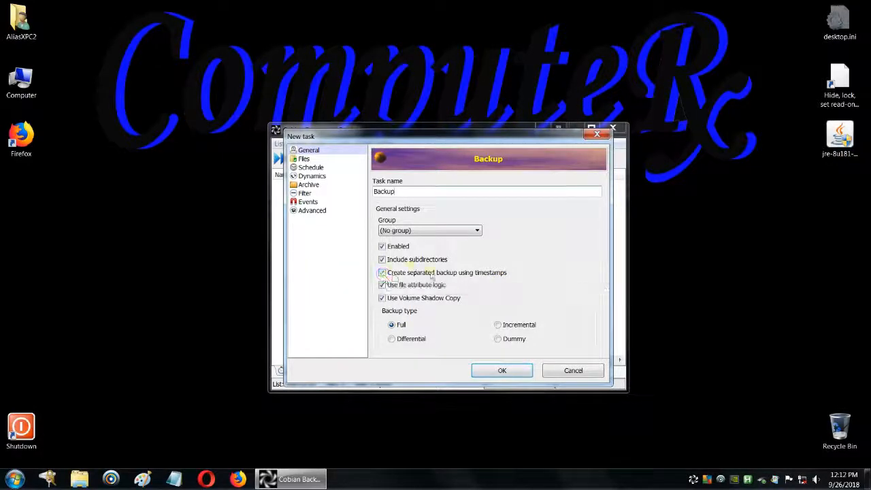
left_click(392, 342)
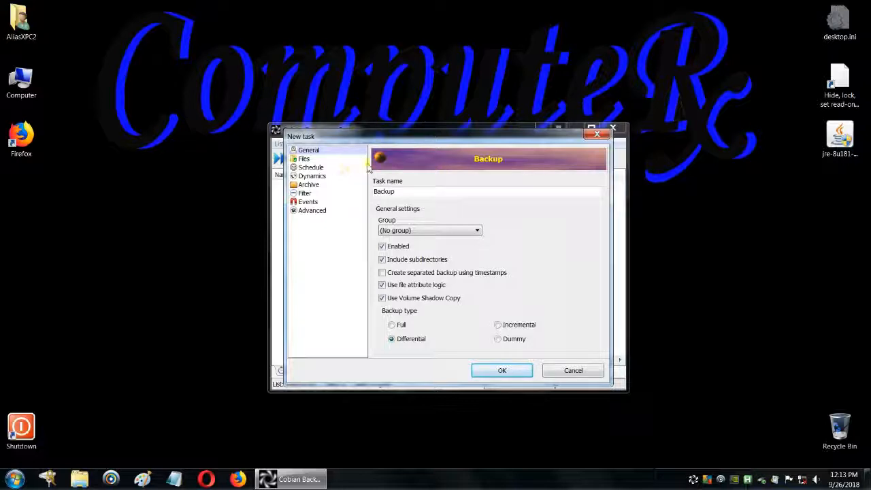
Show the task's Files settings, and browse to C:\Users\AliasXPC2 in a Windows Explorer window
left_click(303, 159)
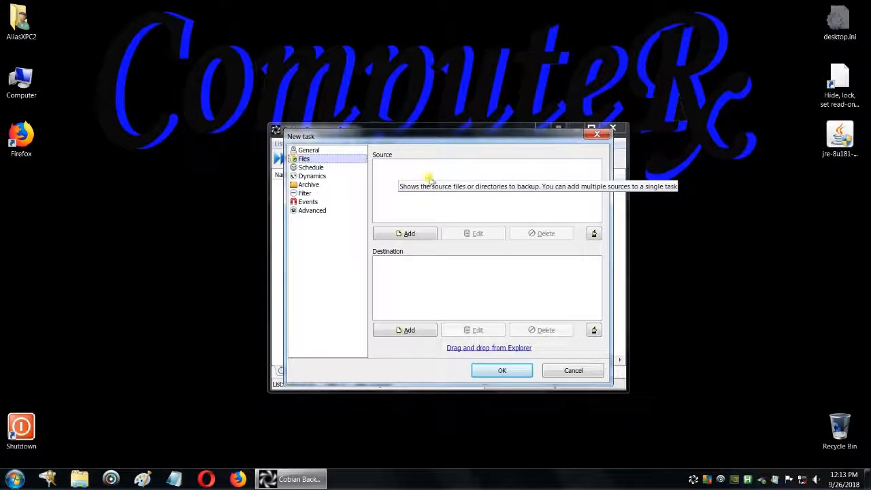
left_click(148, 270)
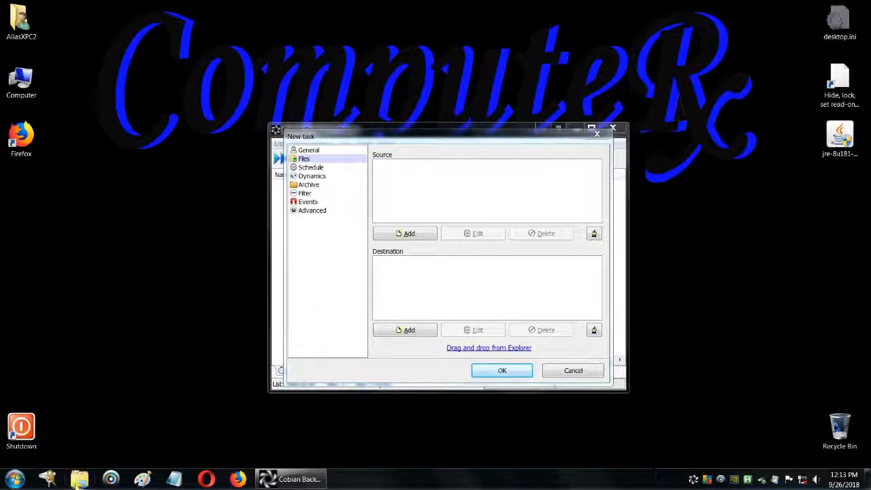
left_click(80, 479)
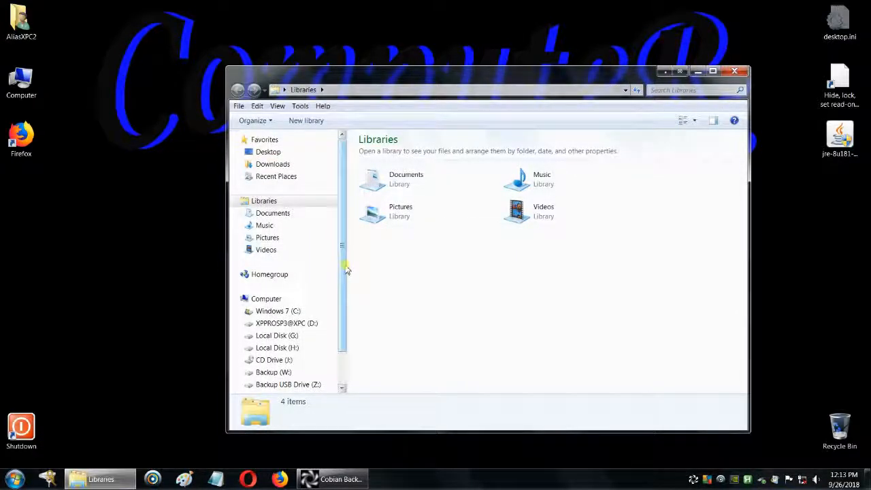
left_click_drag(344, 221, 355, 285)
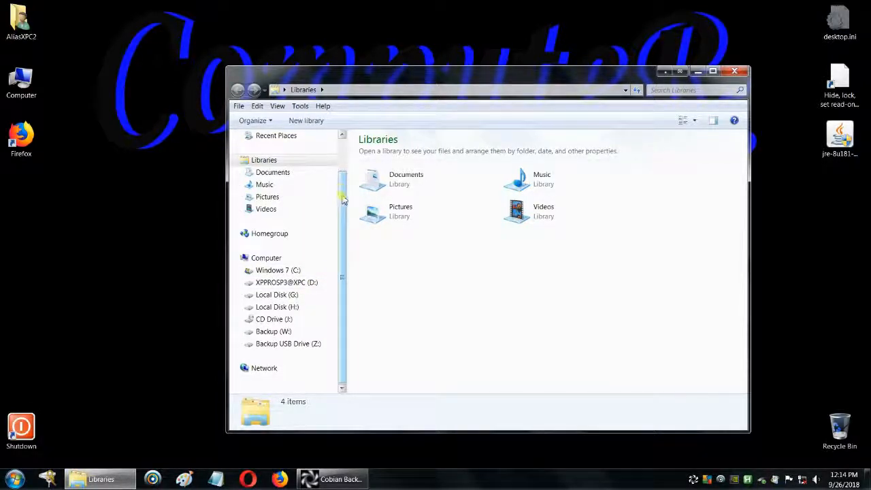
left_click(258, 273)
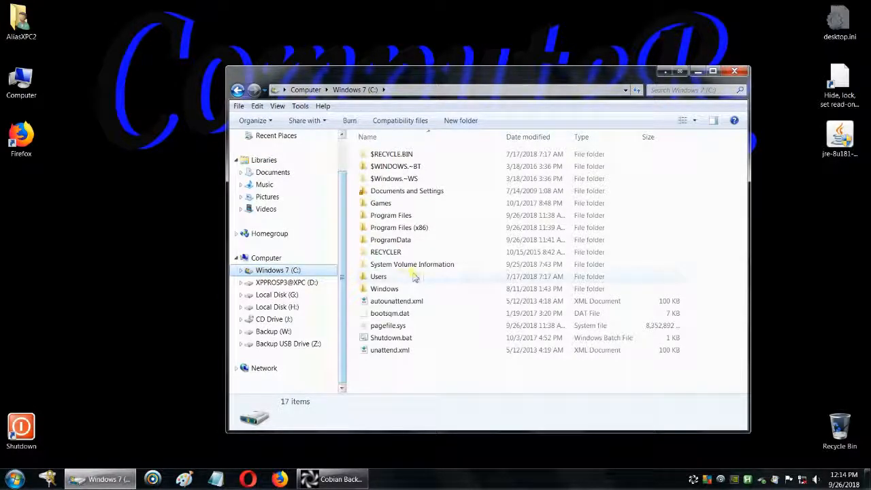
double_click(379, 277)
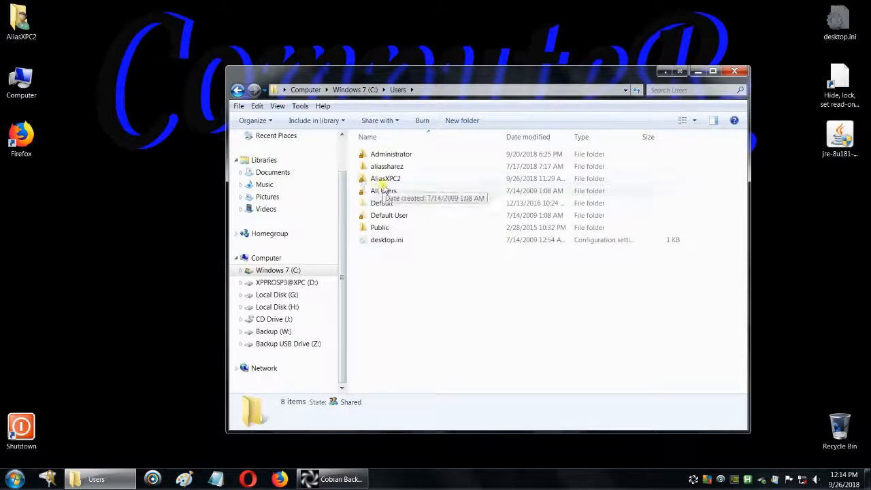
double_click(378, 178)
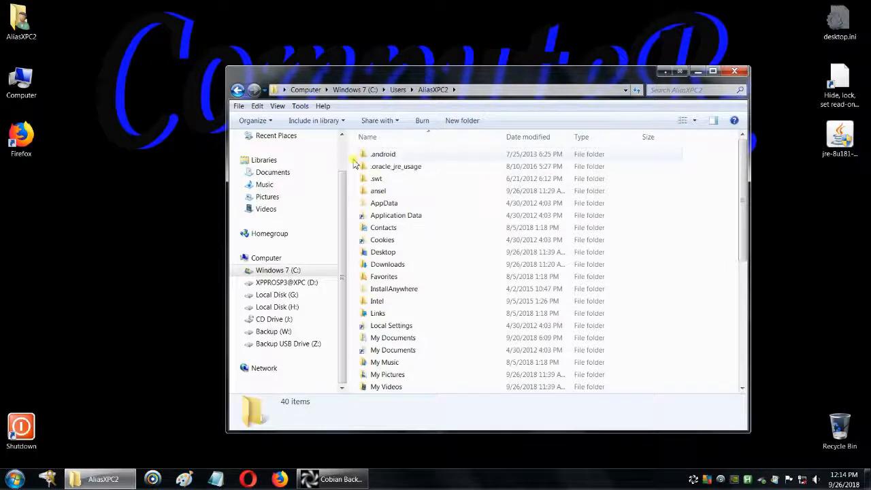
Look through the user folder and inside its AppData subfolders, and return to the user folder
scroll(442, 265, "down", 5)
scroll(440, 273, "up", 5)
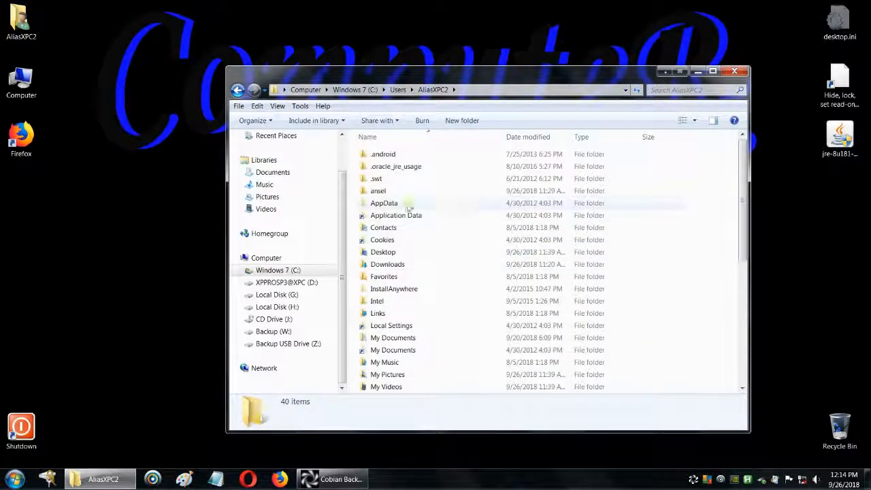
left_click(389, 204)
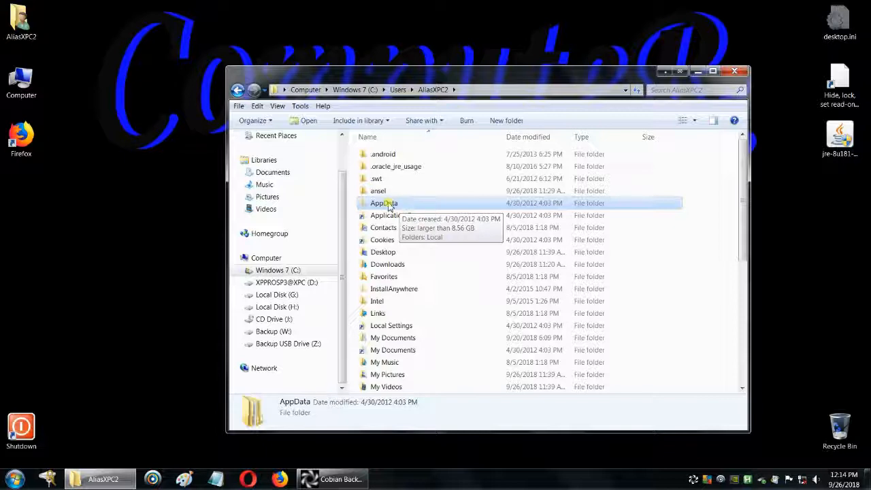
double_click(389, 204)
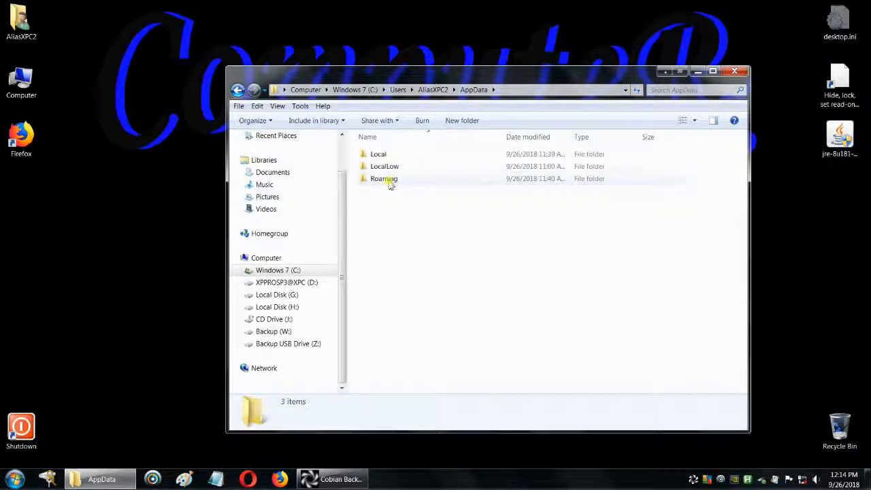
left_click(379, 156)
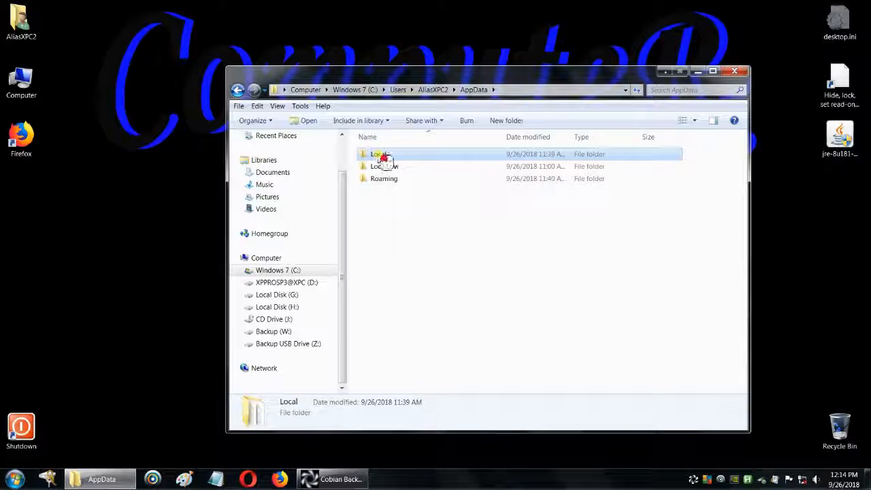
double_click(381, 157)
left_click(238, 90)
left_click(238, 90)
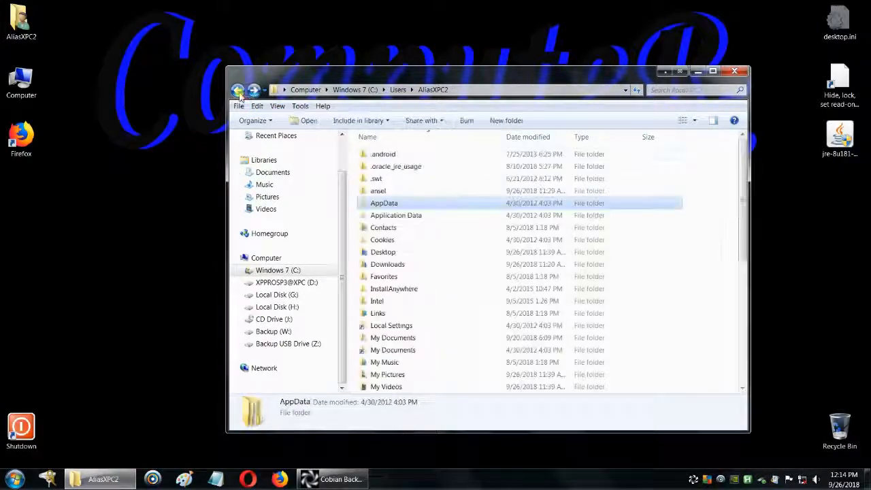
Place the Explorer window beside the task dialog and add the Contacts folder to the task's Source list
left_click_drag(525, 76, 210, 67)
left_click_drag(433, 179, 359, 177)
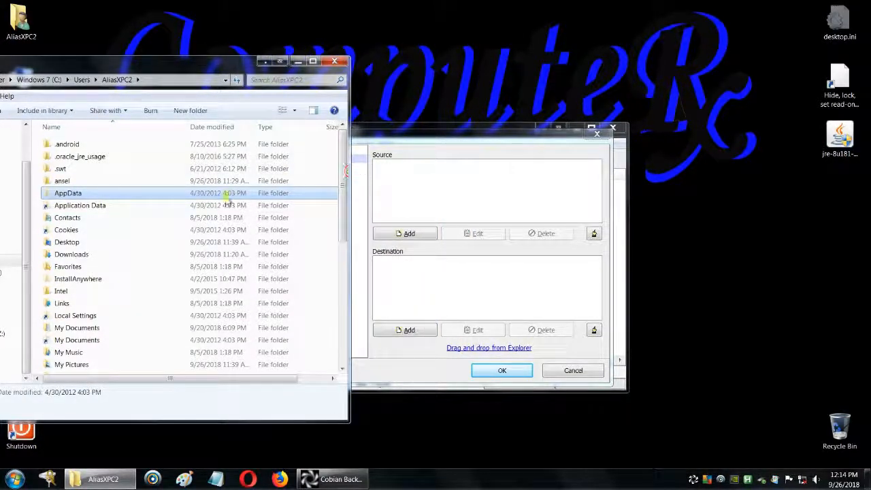
left_click_drag(66, 220, 417, 182)
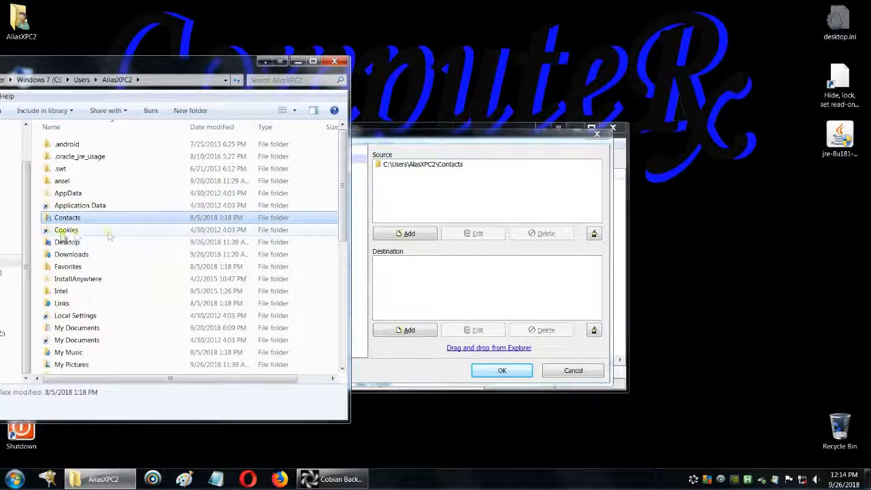
Add the user's Desktop, Downloads, Favorites, My Documents, My Music, My Pictures and My Videos folders to the task's Source list
left_click_drag(67, 242, 418, 195)
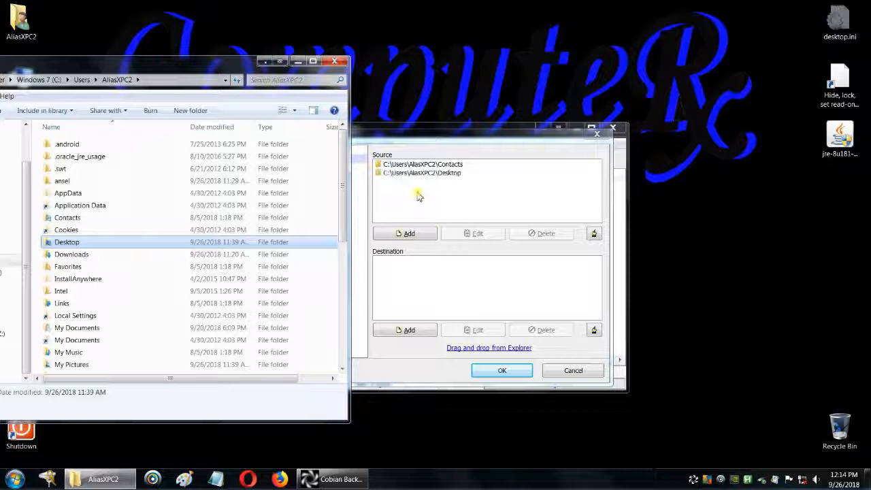
left_click_drag(76, 256, 449, 205)
left_click_drag(68, 267, 449, 204)
scroll(98, 280, "down", 1)
scroll(97, 280, "down", 1)
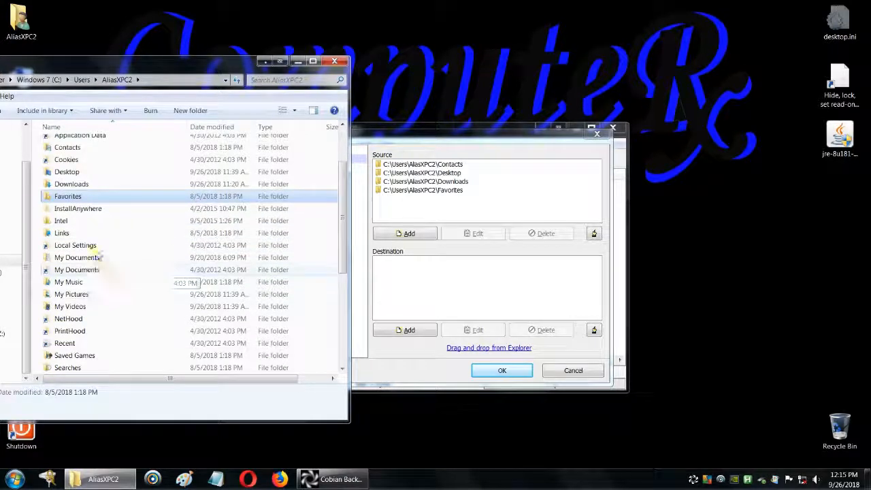
left_click_drag(78, 262, 411, 203)
left_click_drag(68, 282, 414, 216)
left_click_drag(71, 296, 487, 206)
left_click_drag(78, 306, 523, 215)
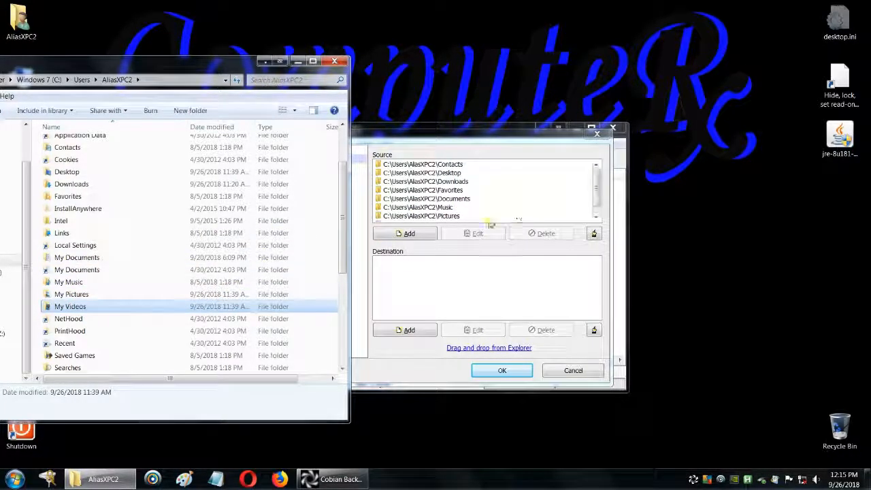
Look over the user folder and the contents of drive C in Explorer, and close both Explorer windows
left_click_drag(343, 250, 347, 217)
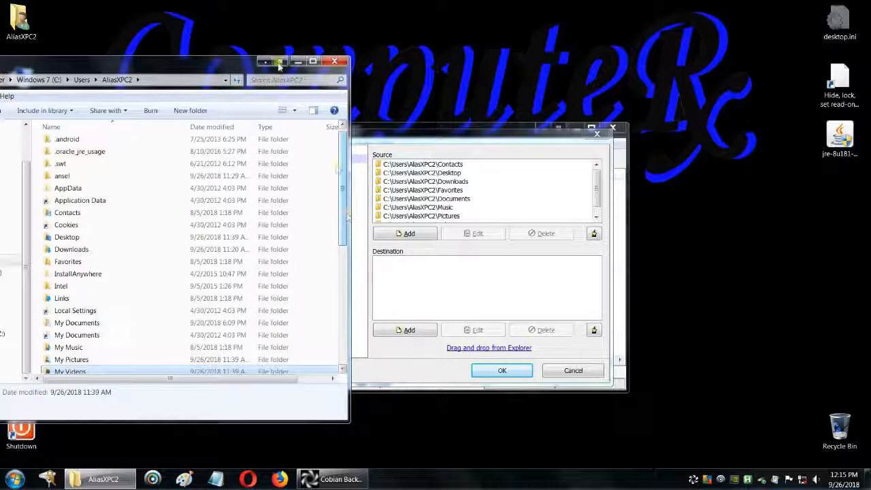
left_click_drag(194, 65, 338, 64)
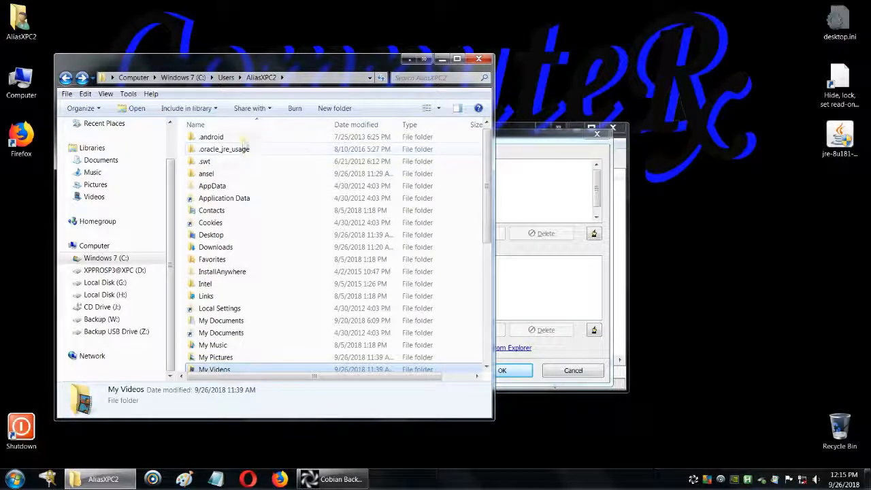
left_click_drag(384, 66, 419, 117)
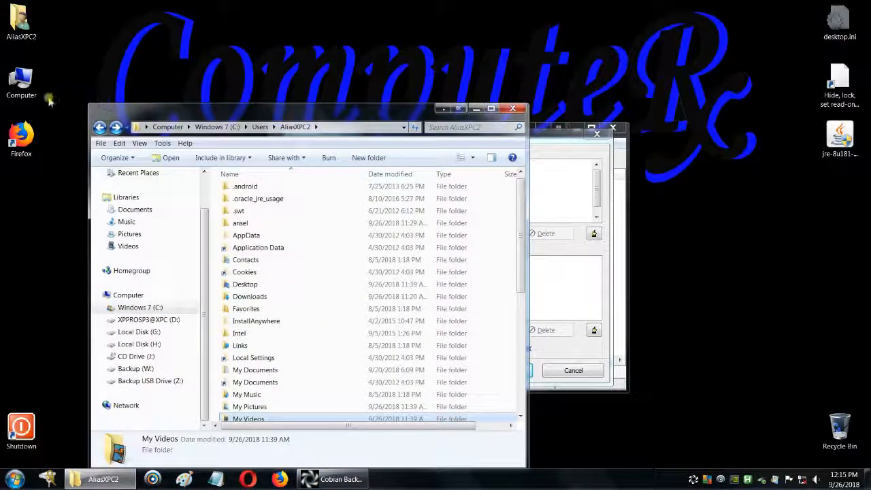
double_click(23, 80)
double_click(292, 109)
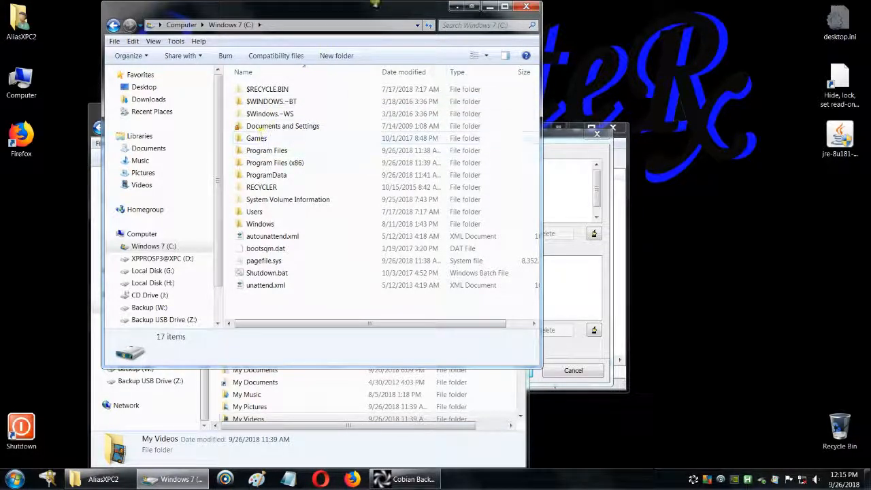
left_click_drag(375, 9, 272, 43)
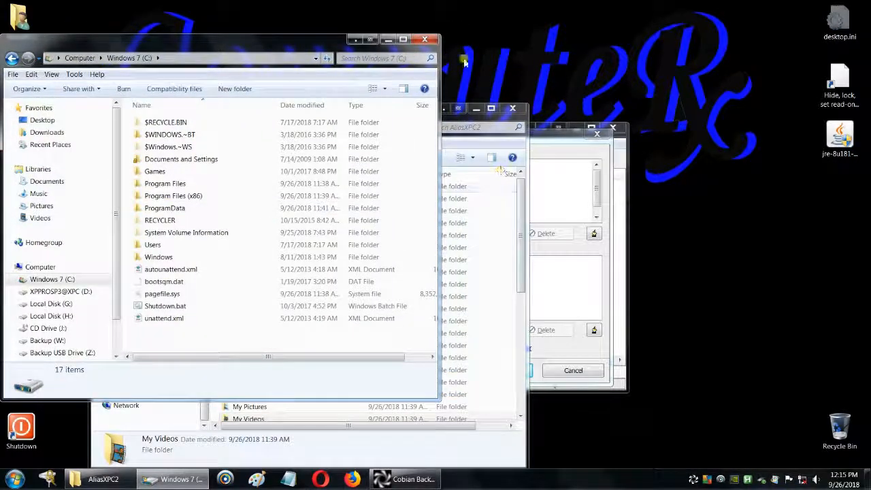
left_click(431, 41)
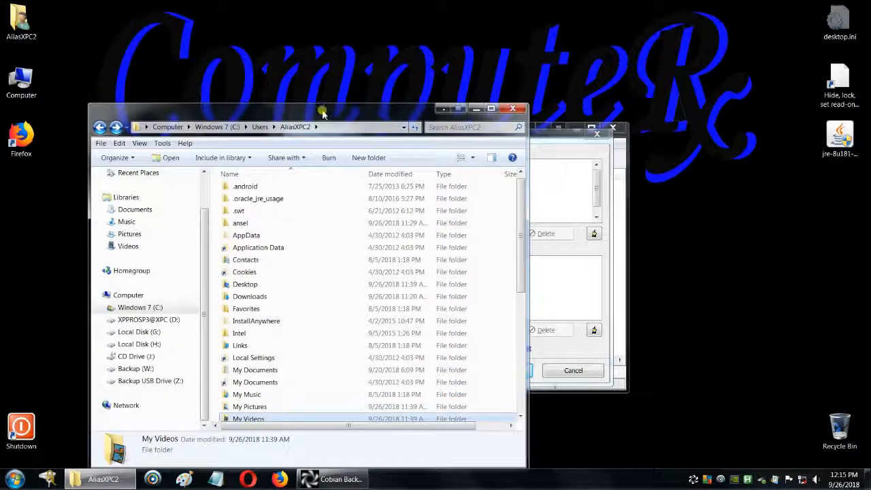
left_click_drag(355, 118, 312, 82)
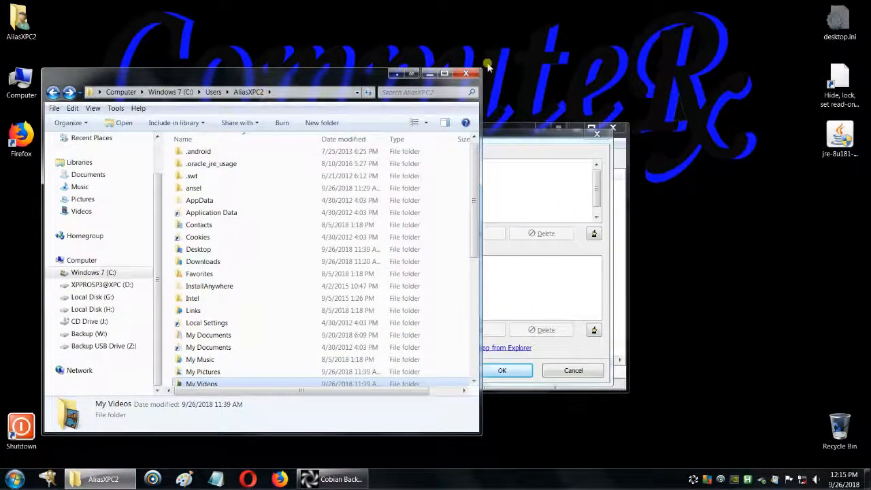
left_click(469, 73)
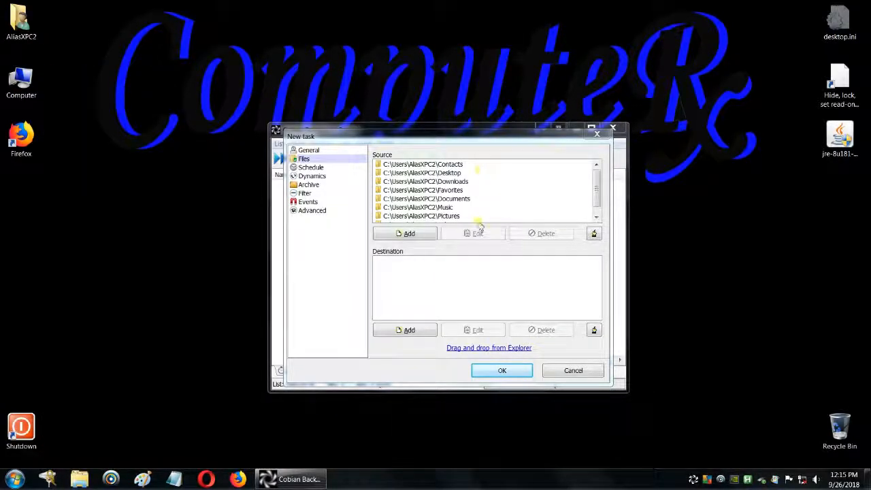
Add the Backup USB Drive (Z:) as a directory in the task's Destination list
left_click(410, 332)
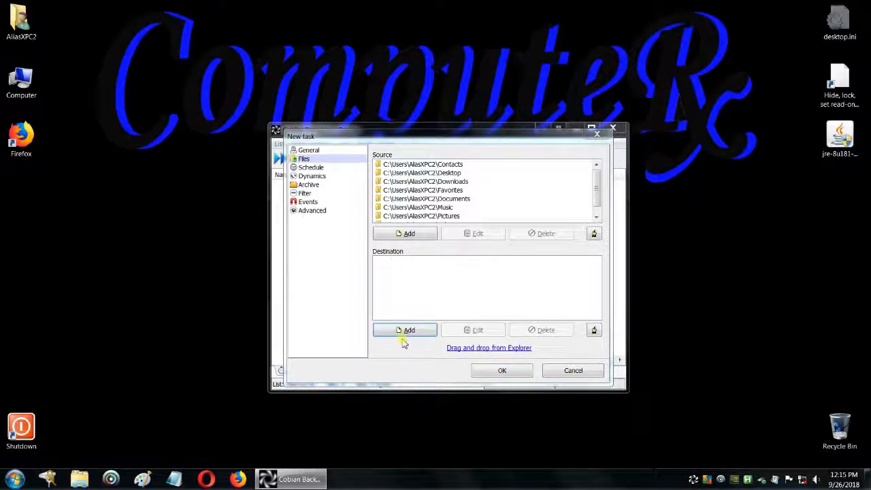
left_click(407, 331)
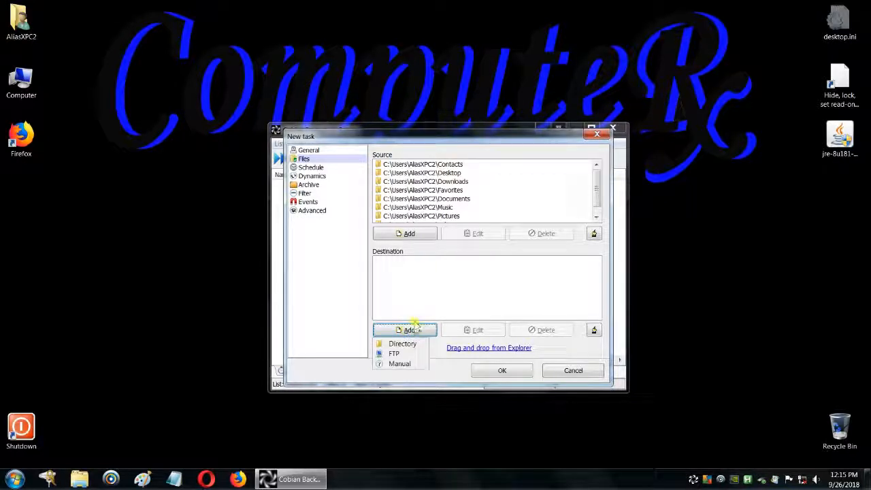
left_click(411, 347)
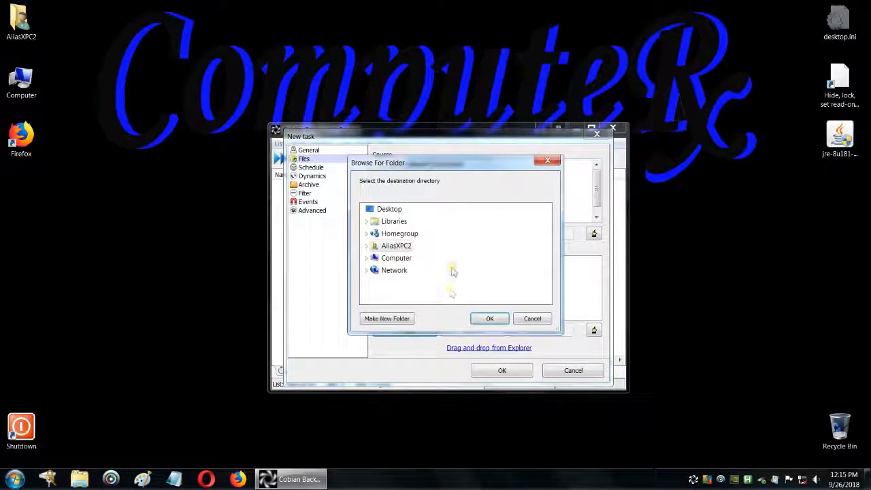
left_click(367, 258)
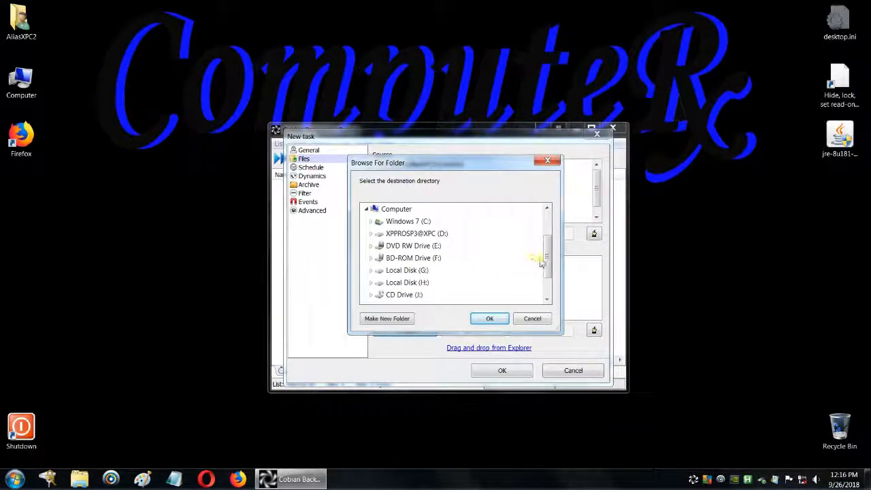
left_click_drag(548, 262, 547, 279)
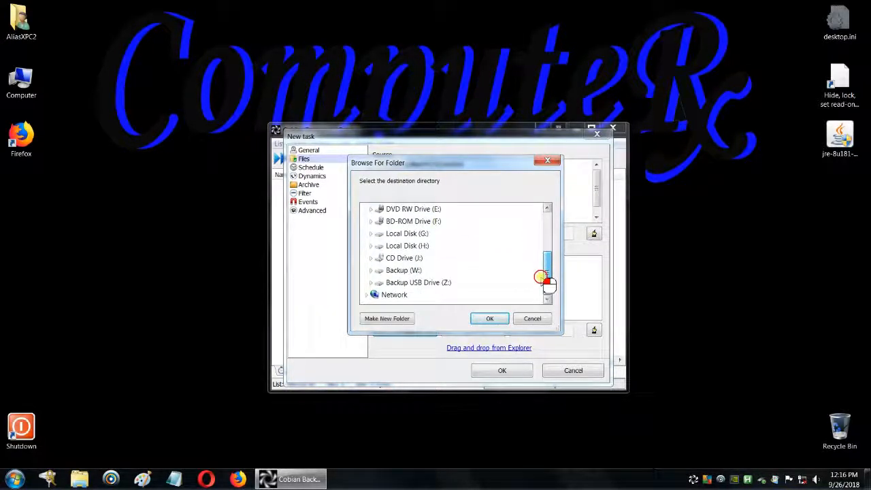
left_click(406, 286)
left_click_drag(547, 255, 548, 271)
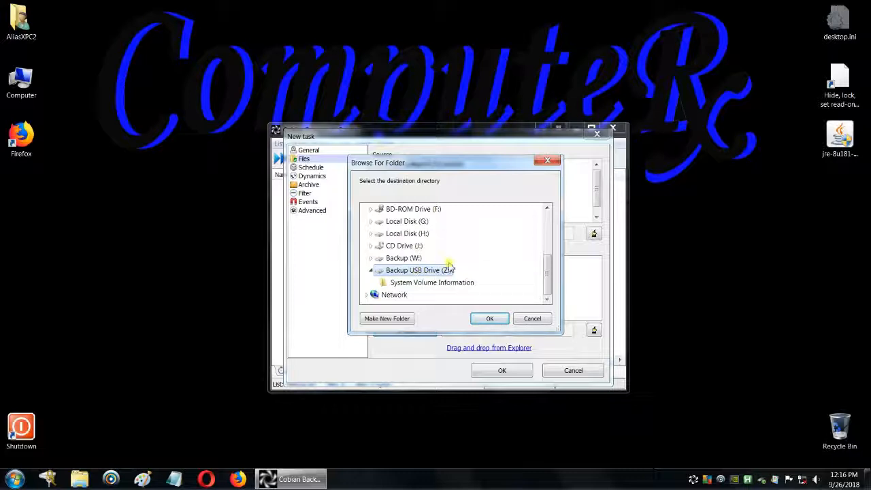
left_click(490, 320)
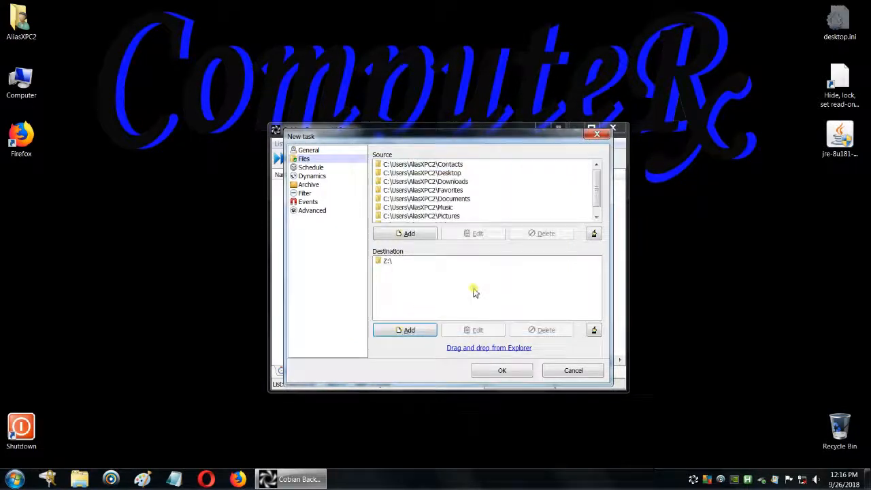
Schedule the task weekly on Monday and Saturday, setting the start time's hour to 7 and minutes to 00, PM
left_click(308, 169)
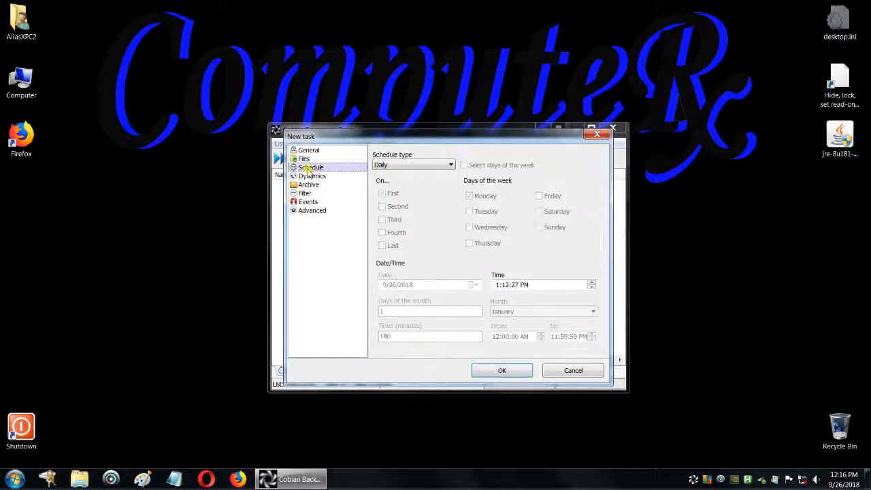
left_click(452, 165)
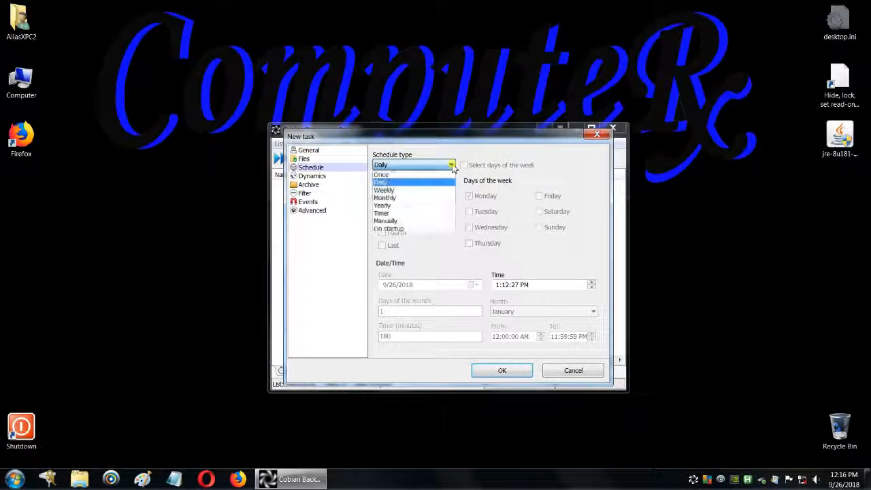
left_click(394, 191)
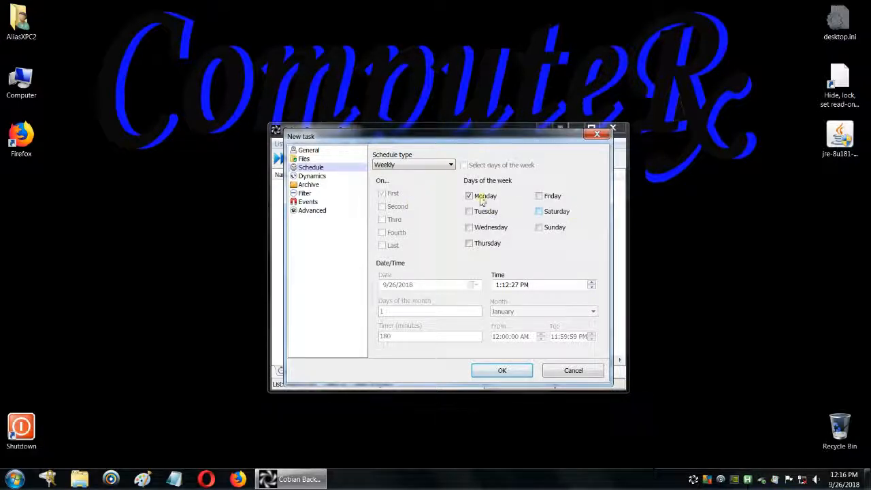
left_click(540, 213)
left_click(496, 285)
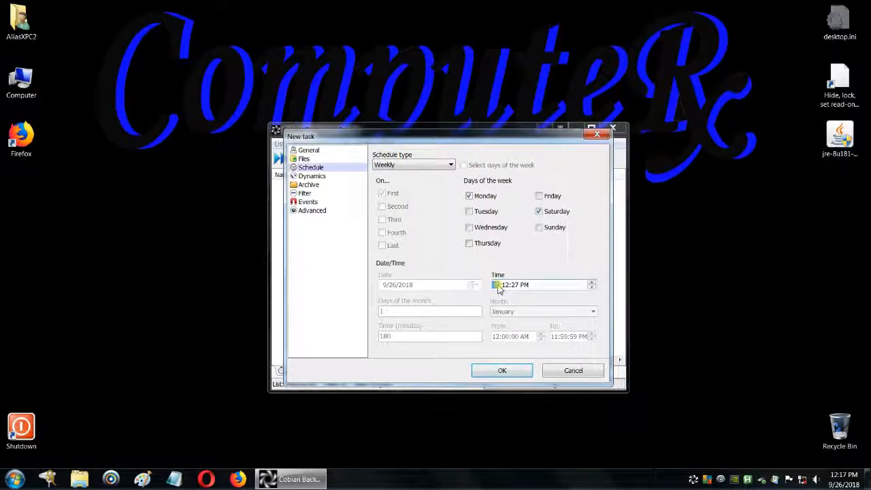
type("7")
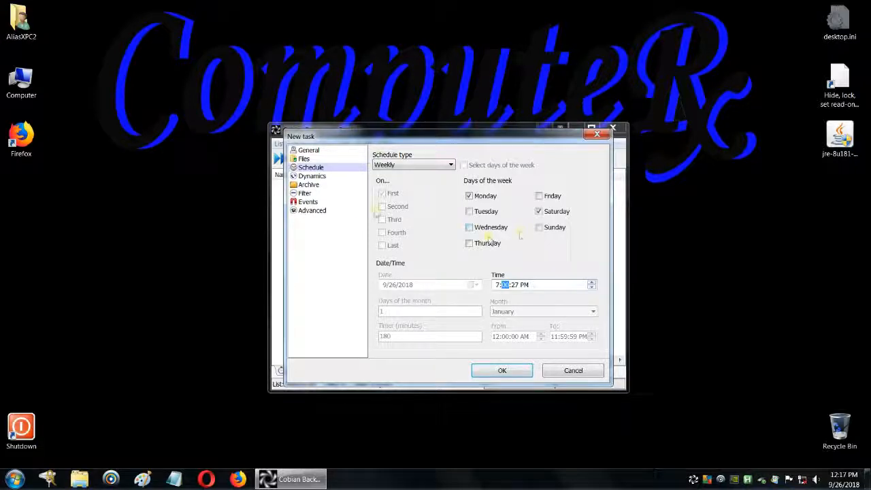
Look through the task's Dynamics, Archive, Filter, Events and Advanced settings
left_click(310, 176)
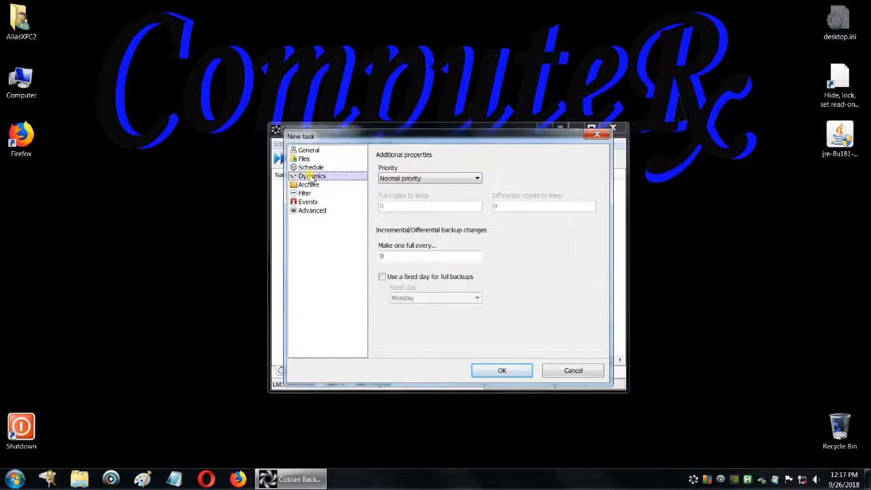
left_click(310, 186)
left_click(306, 194)
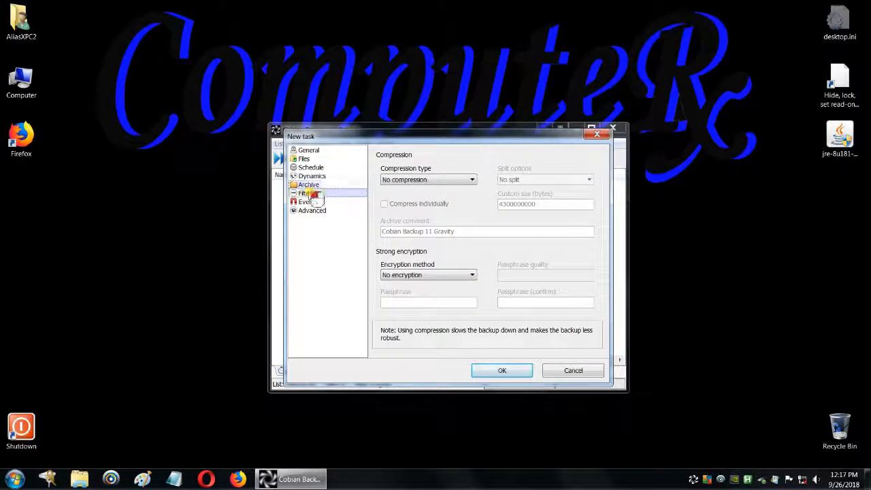
left_click(310, 202)
left_click(314, 212)
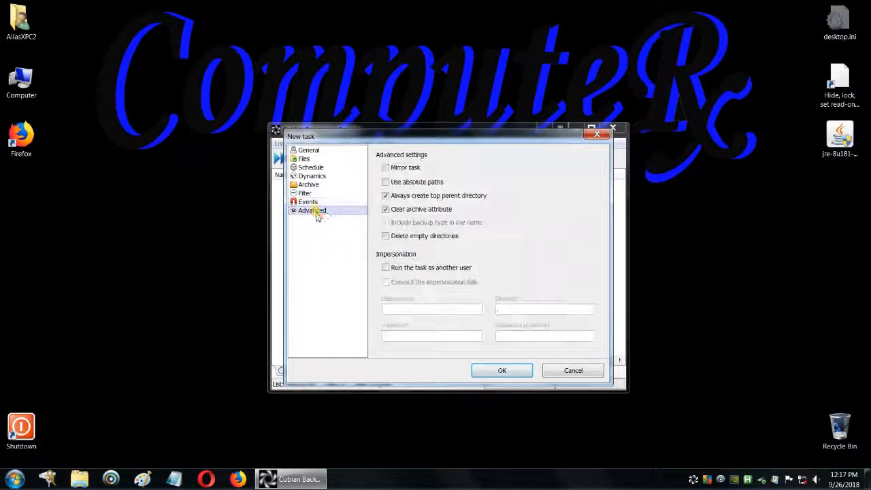
left_click(305, 160)
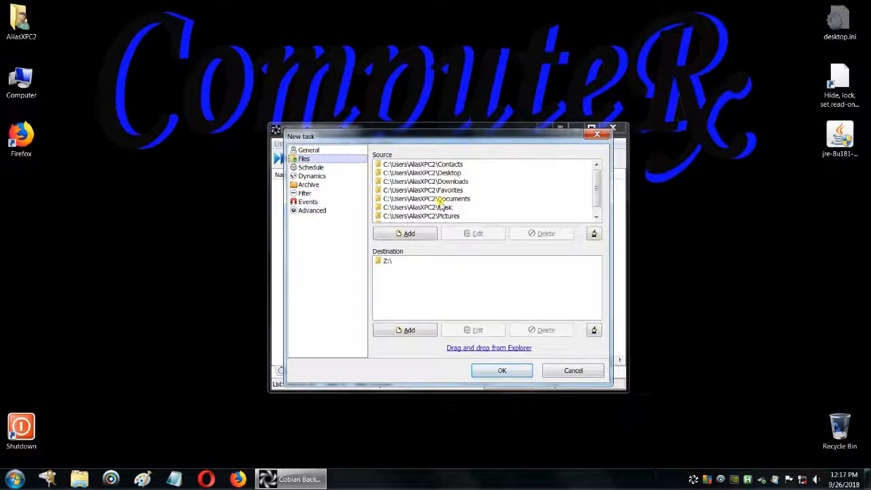
left_click(421, 234)
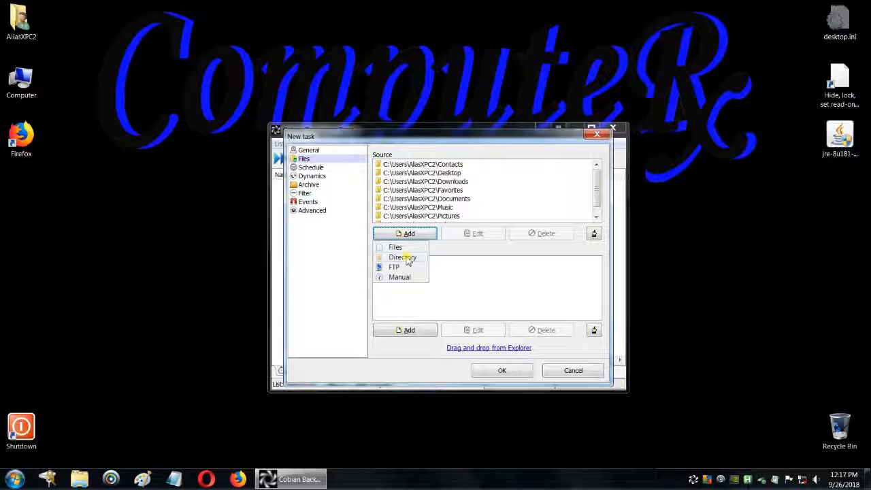
left_click(405, 261)
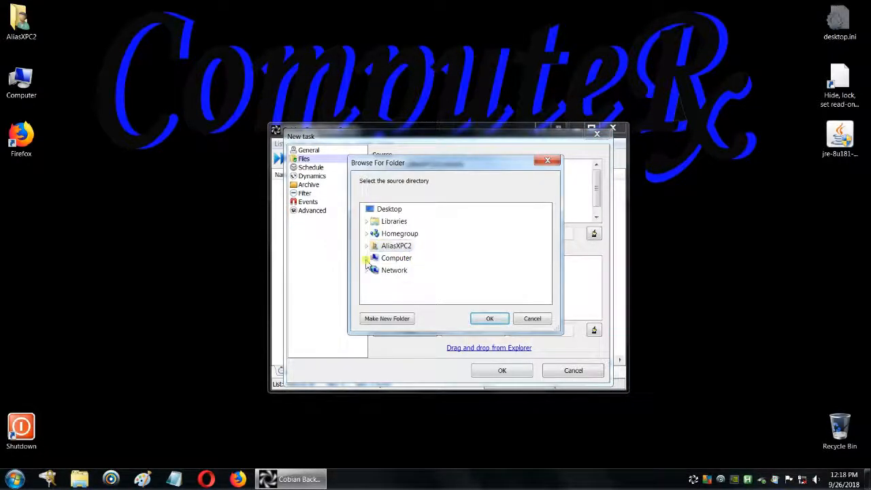
left_click(366, 259)
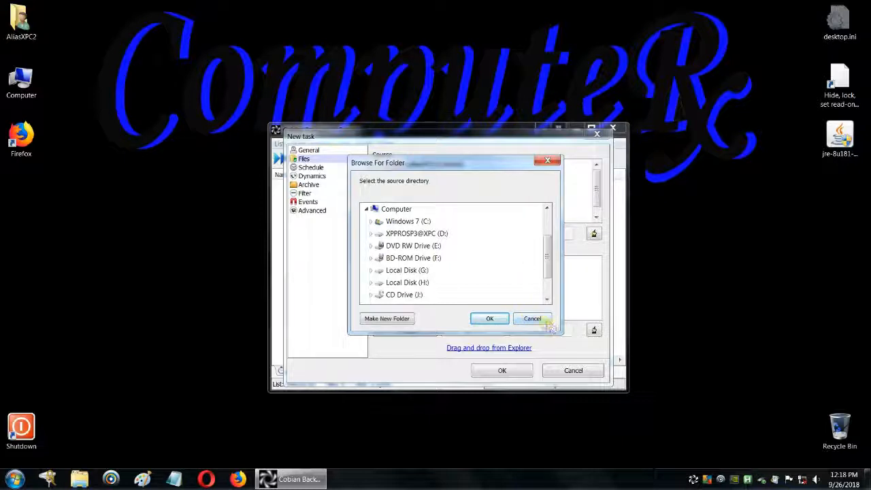
left_click(533, 319)
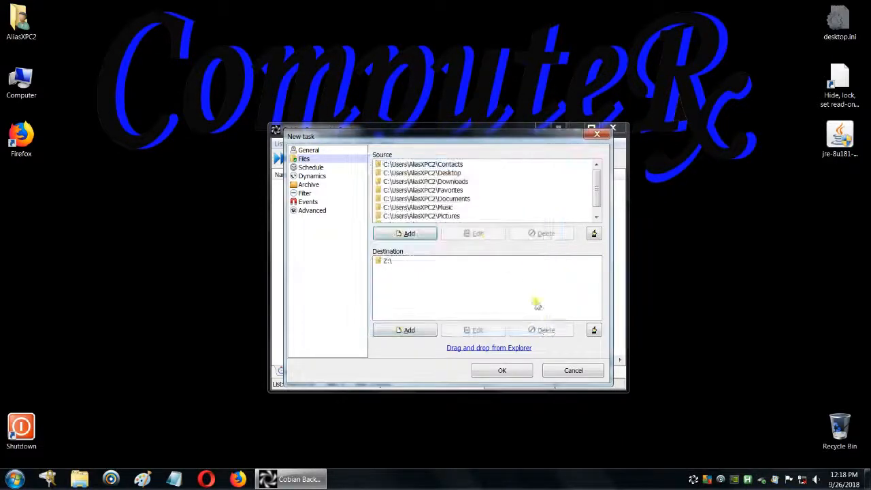
Examine the task's Dynamics settings, including the available priority levels, and show the Archive settings
left_click(318, 168)
left_click(316, 176)
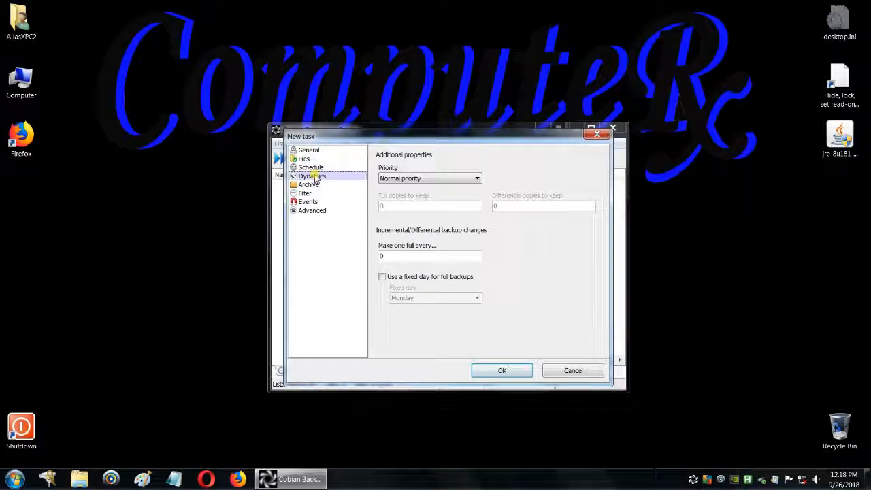
left_click(446, 180)
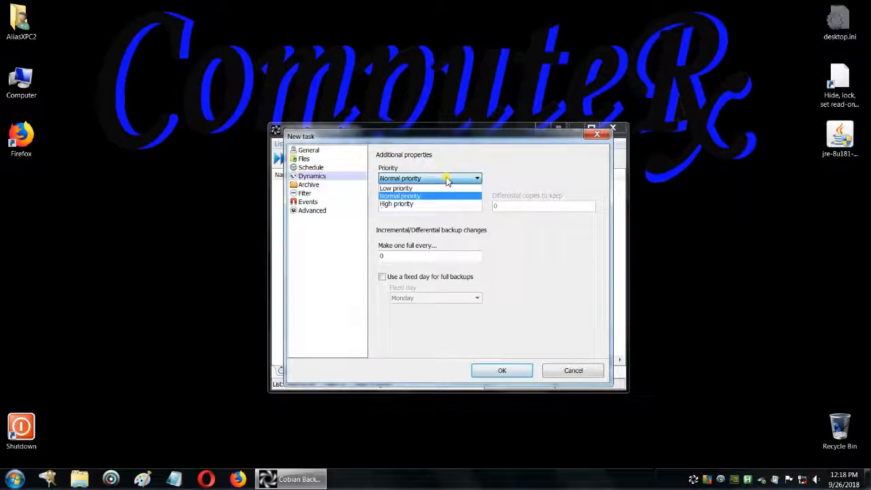
left_click(447, 178)
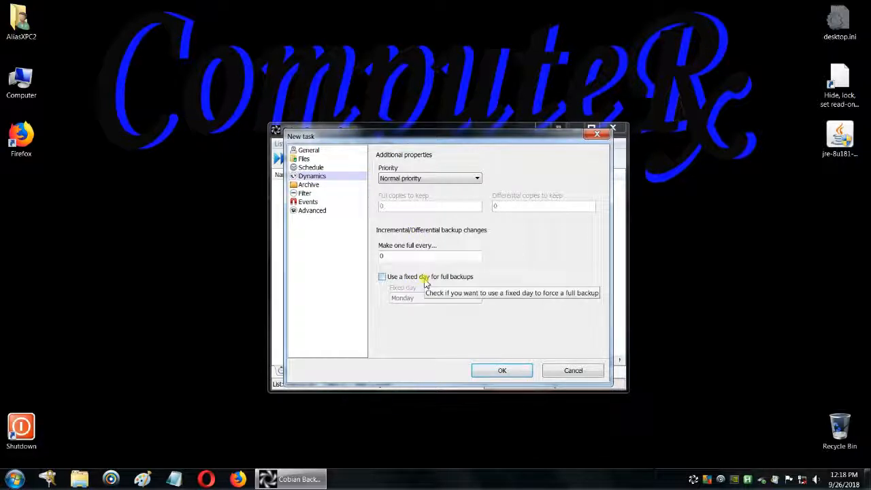
left_click(309, 184)
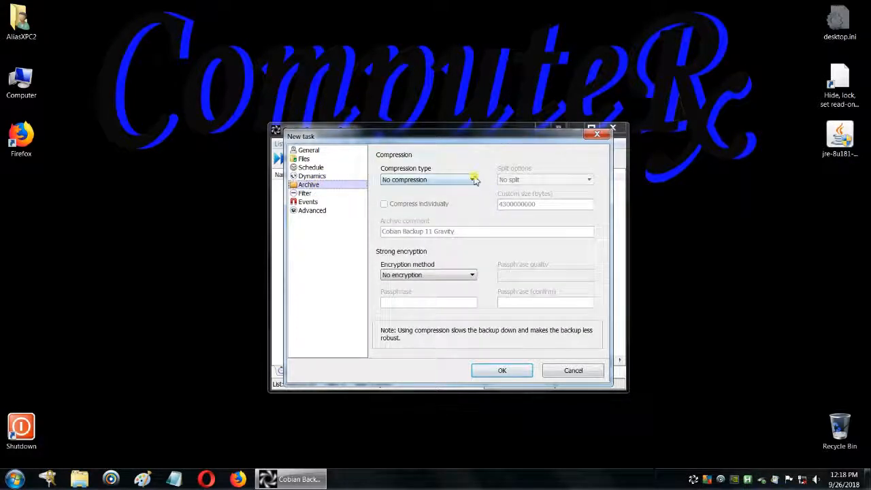
Examine the task's compression types and try AES 256 bits encryption, restoring the method to No encryption
left_click(472, 179)
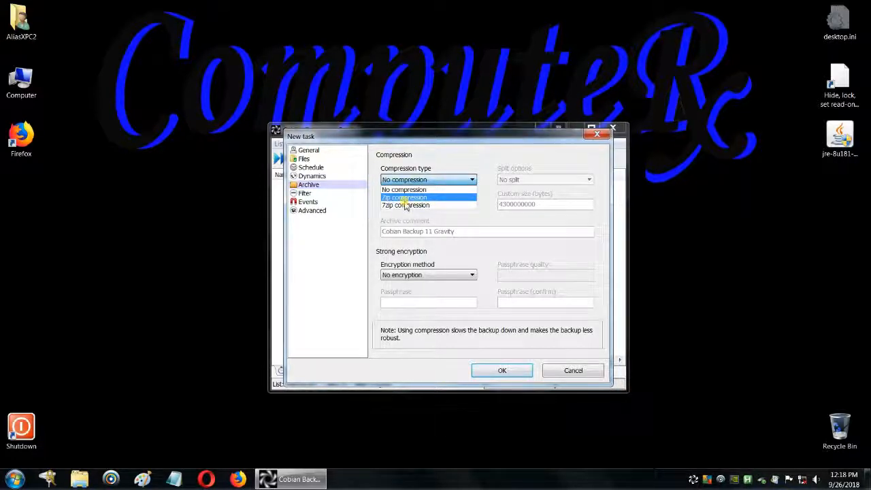
left_click(459, 163)
left_click(467, 276)
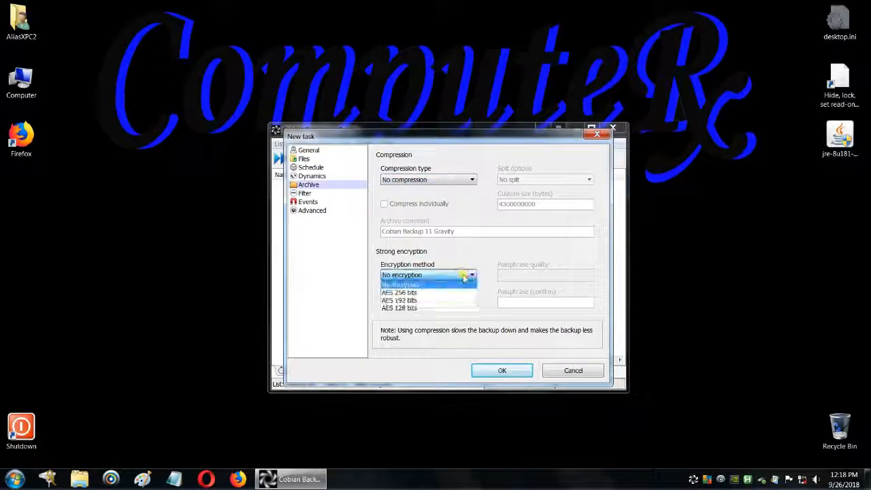
left_click(429, 294)
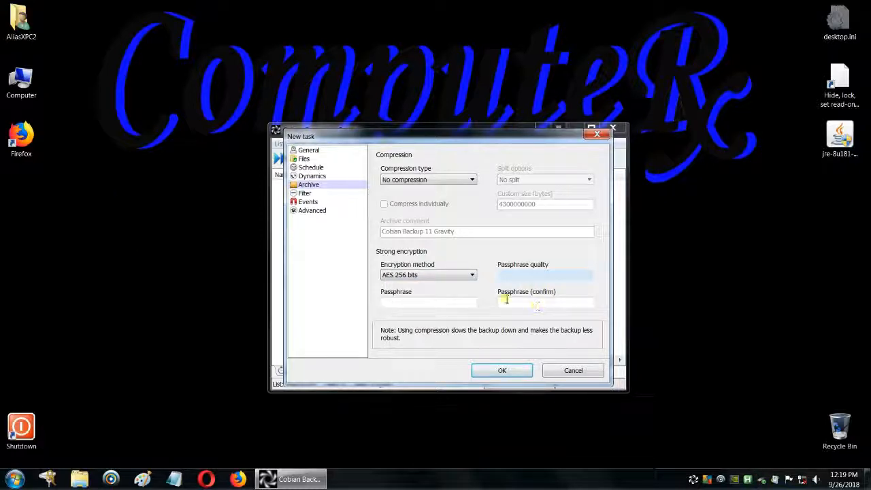
left_click(471, 276)
left_click(428, 284)
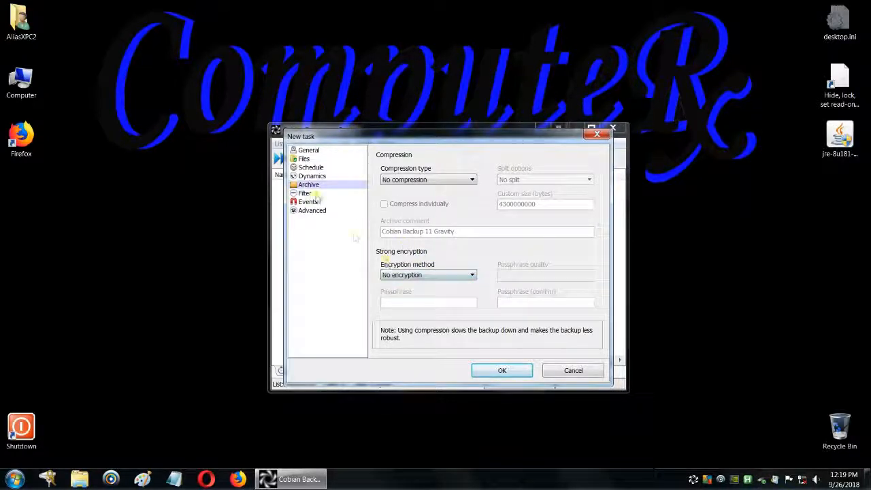
Review the task's Filter, Events, Advanced and General settings and save the new Backup task
left_click(316, 194)
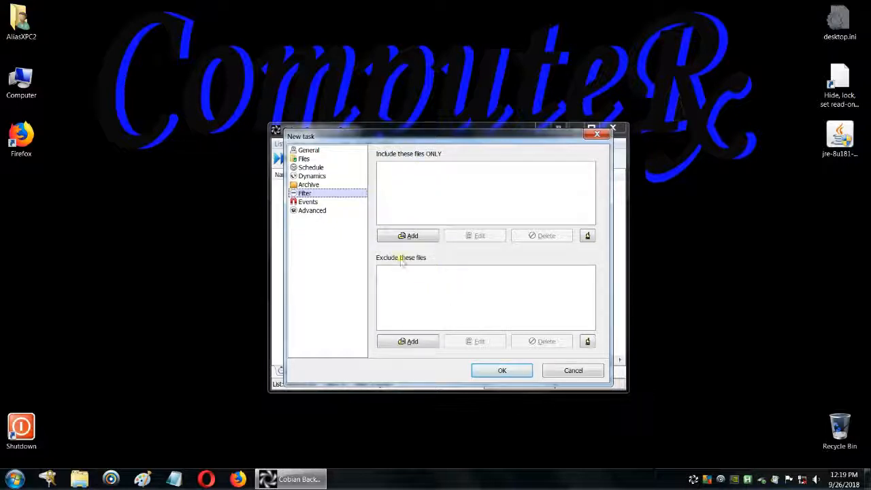
left_click(331, 202)
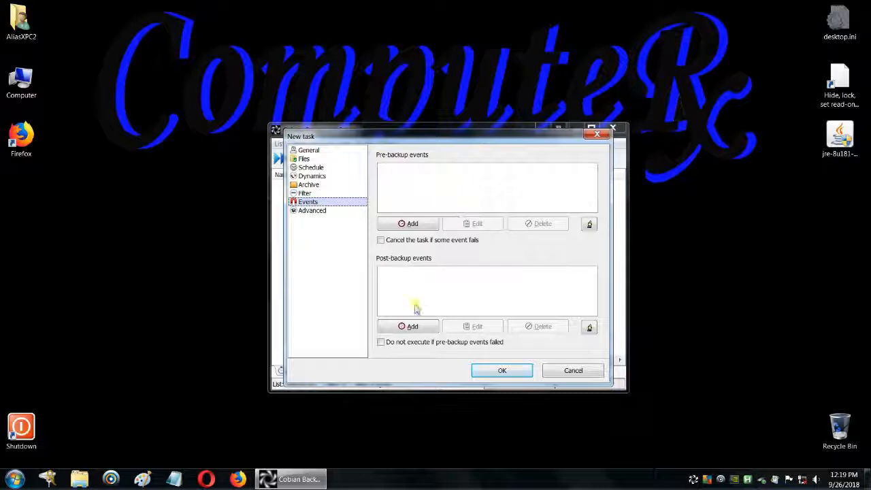
left_click(315, 211)
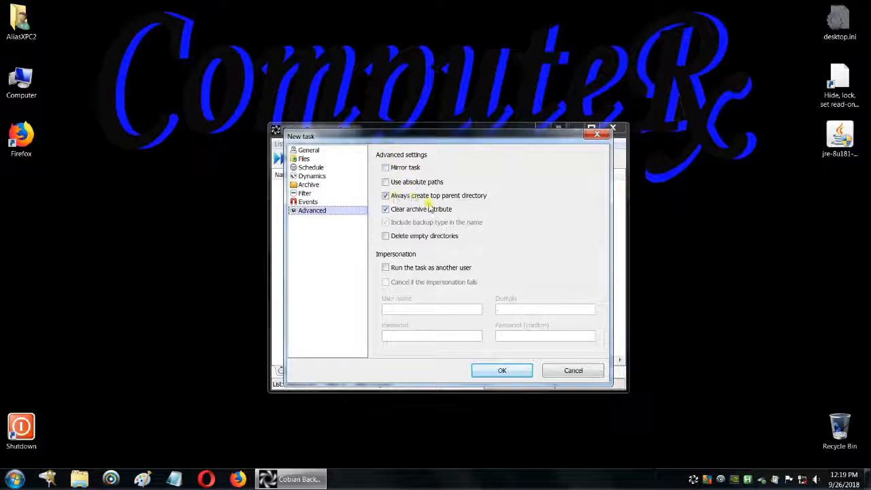
left_click(310, 150)
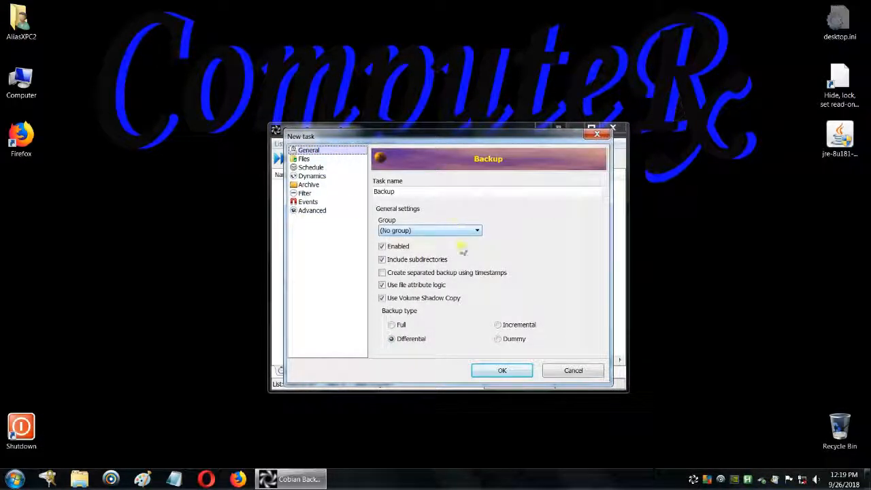
left_click(501, 370)
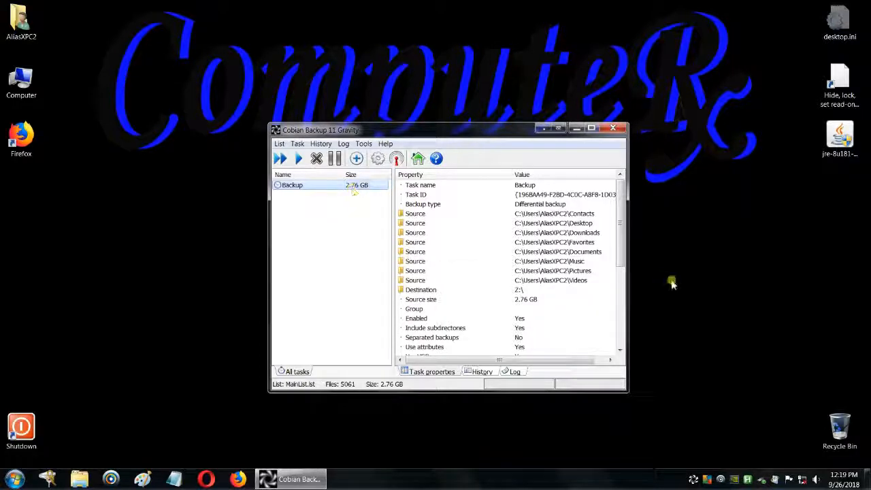
Look over the Backup task's properties and the available task commands, and close the main window
left_click_drag(627, 215, 626, 195)
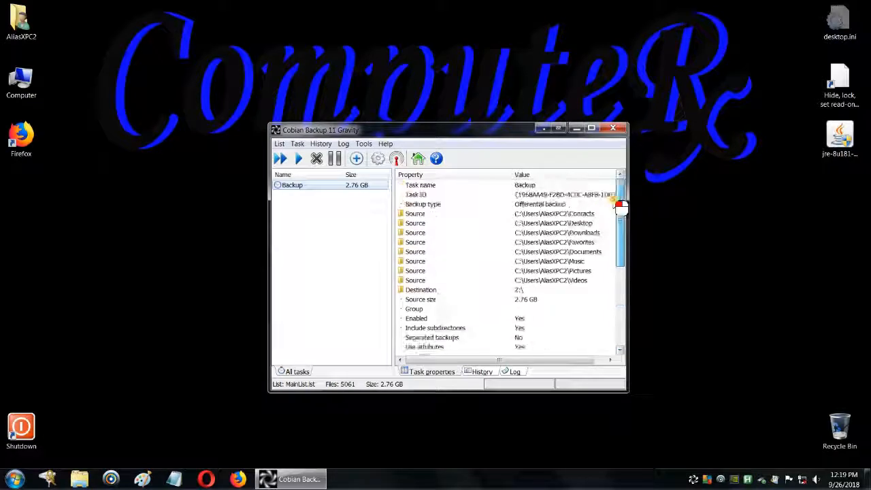
left_click(298, 145)
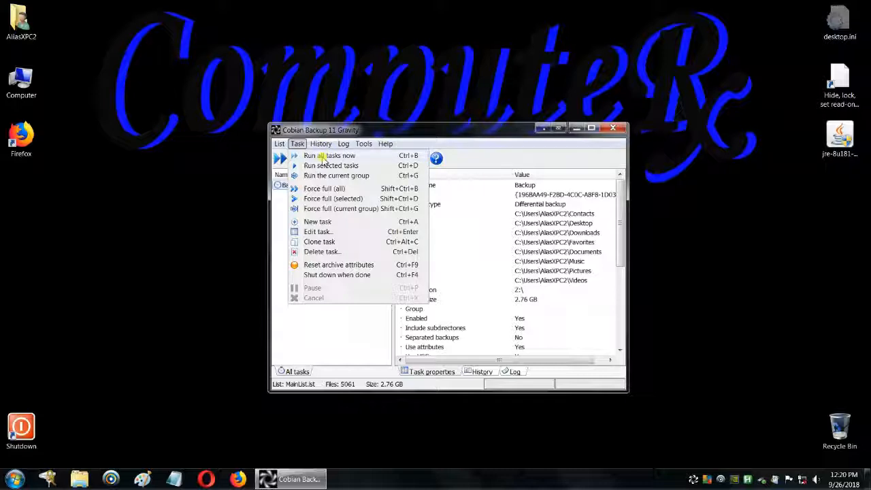
left_click(614, 129)
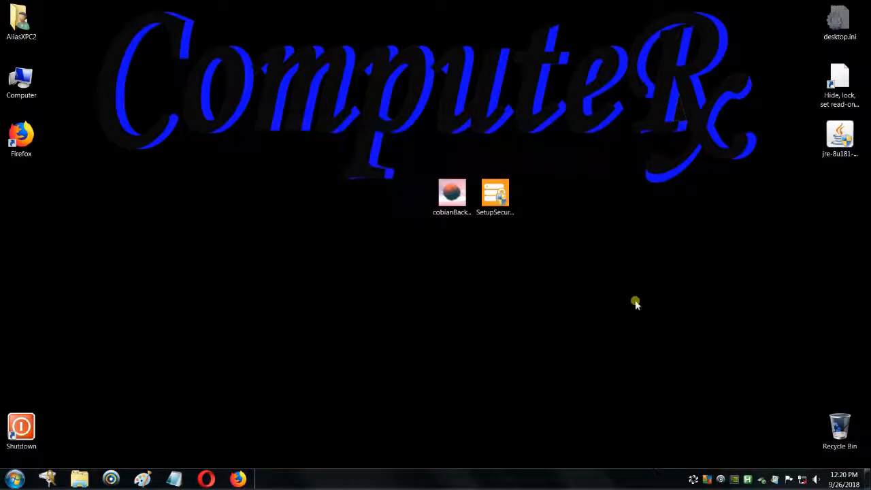
Run all backup tasks immediately from the Cobian Backup notification icon, without shutting down the computer when done
right_click(694, 480)
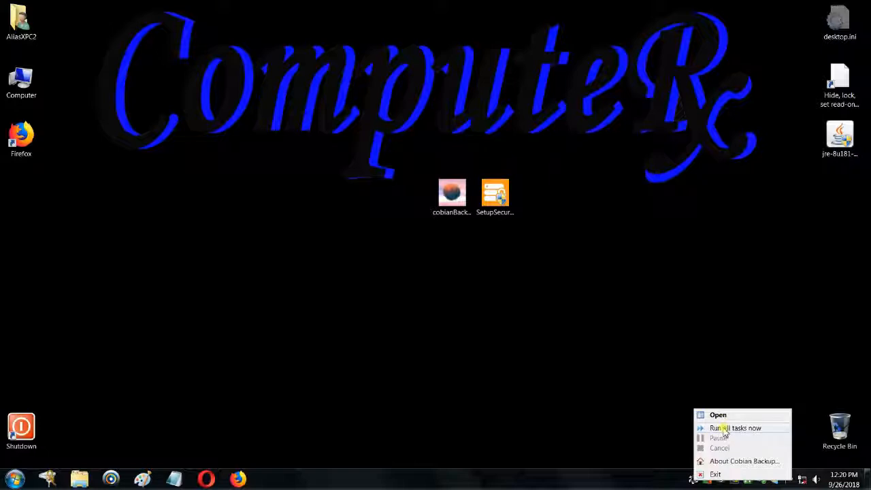
left_click(643, 429)
right_click(696, 480)
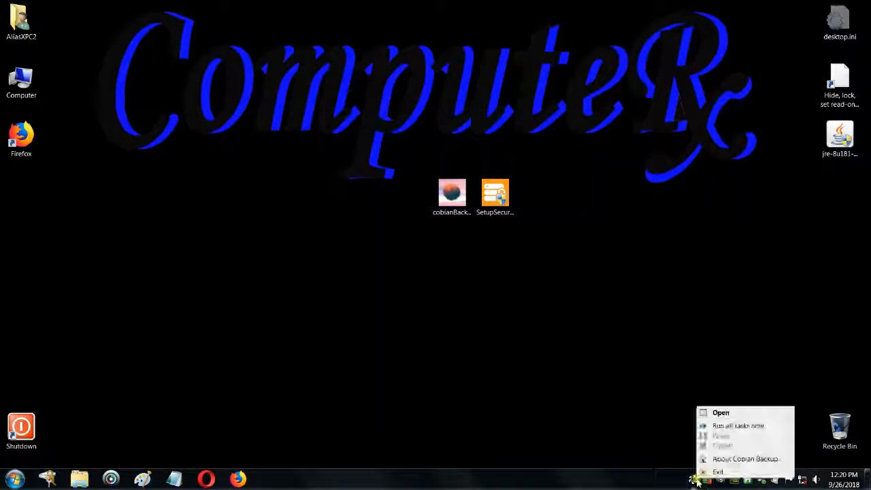
left_click(723, 428)
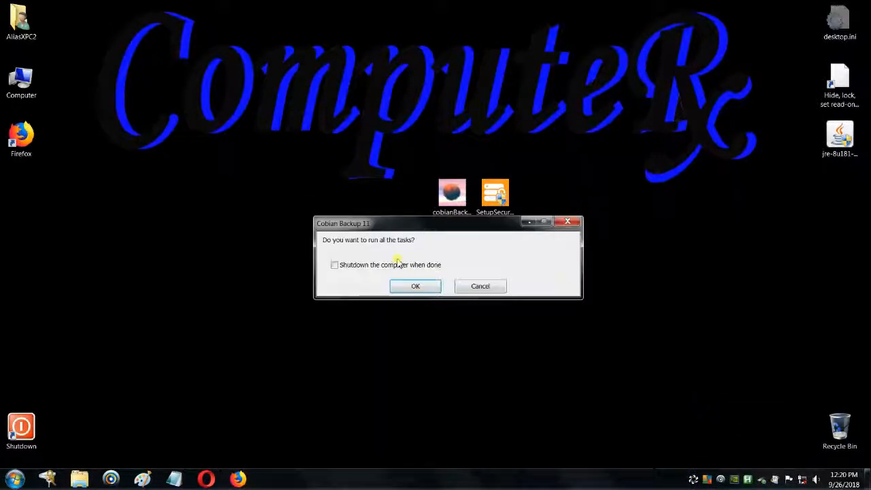
left_click(415, 289)
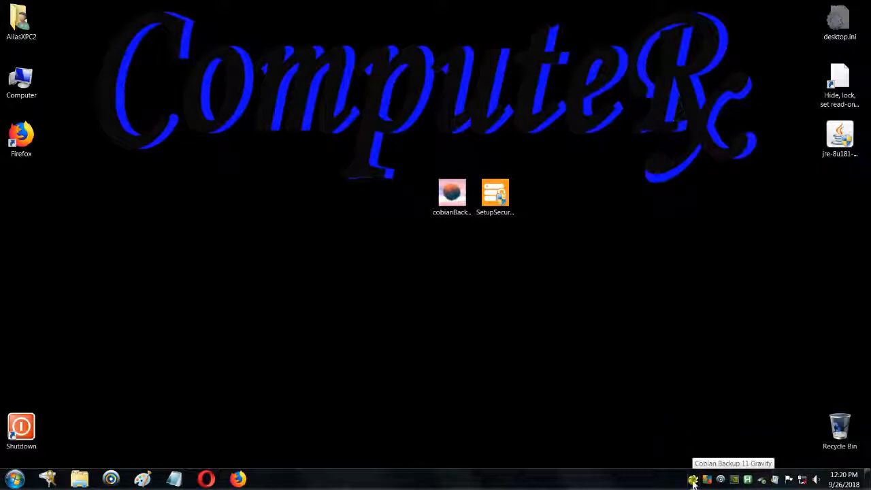
Reopen the Cobian Backup window, widen it to read the running backup's log, and highlight the Z: destination of the Desktop folder
double_click(693, 481)
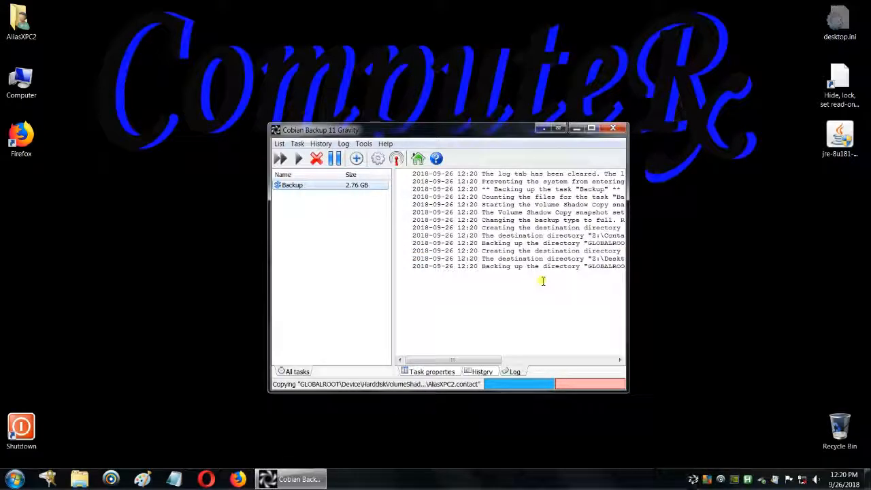
left_click_drag(628, 350, 795, 345)
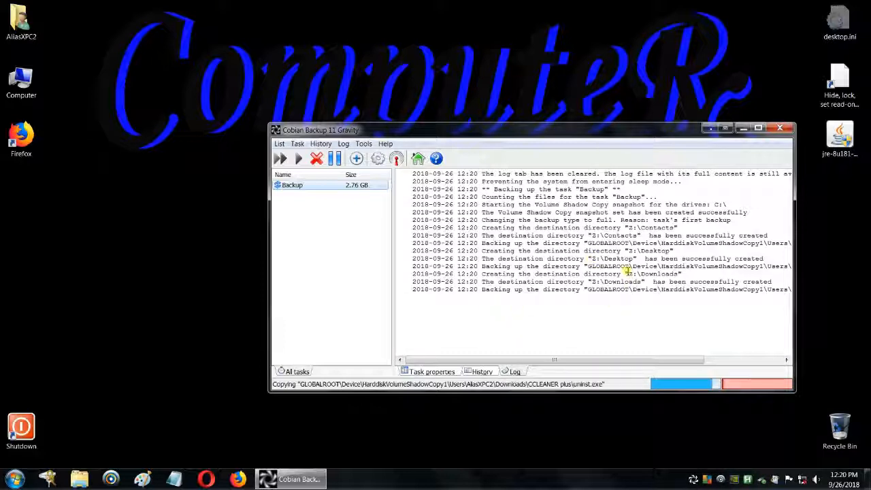
left_click_drag(601, 260, 593, 260)
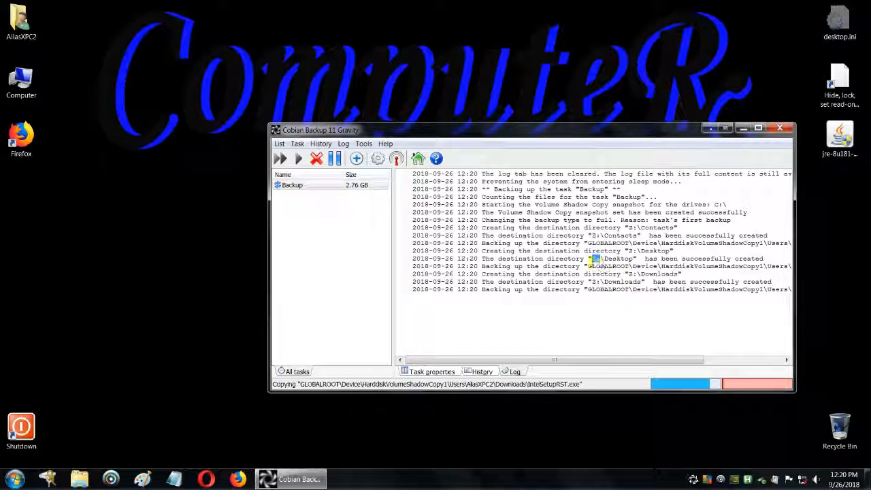